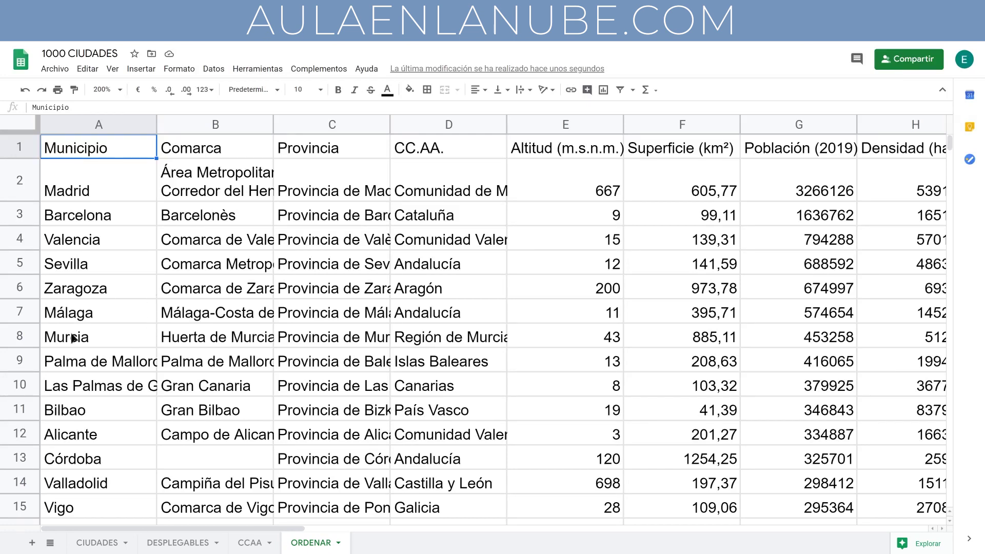
# Step: Select the header row and the Madrid, Barcelona and Valencia rows, then return to A1
pyautogui.hotkey('shift', 'space')
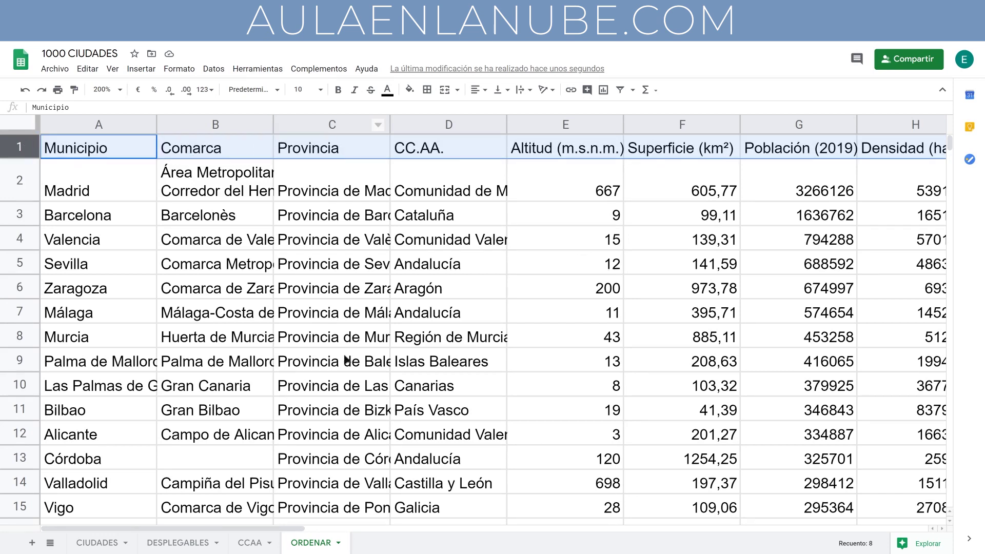
pyautogui.click(20, 182)
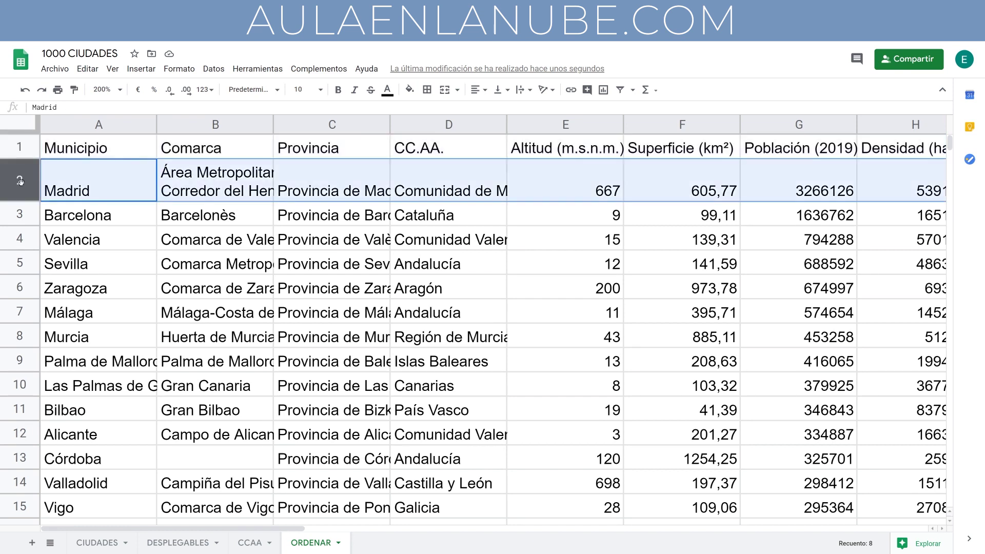
pyautogui.click(20, 214)
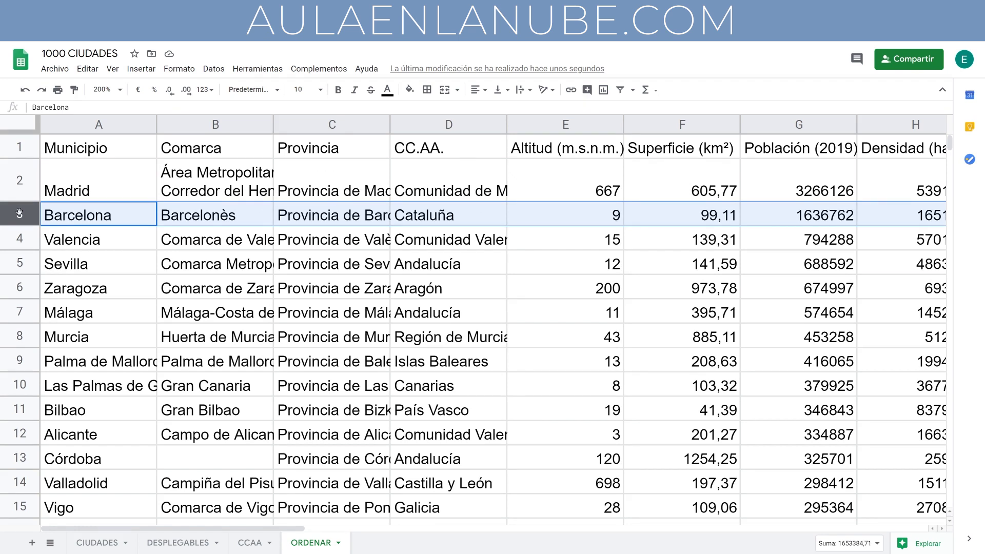
pyautogui.click(18, 240)
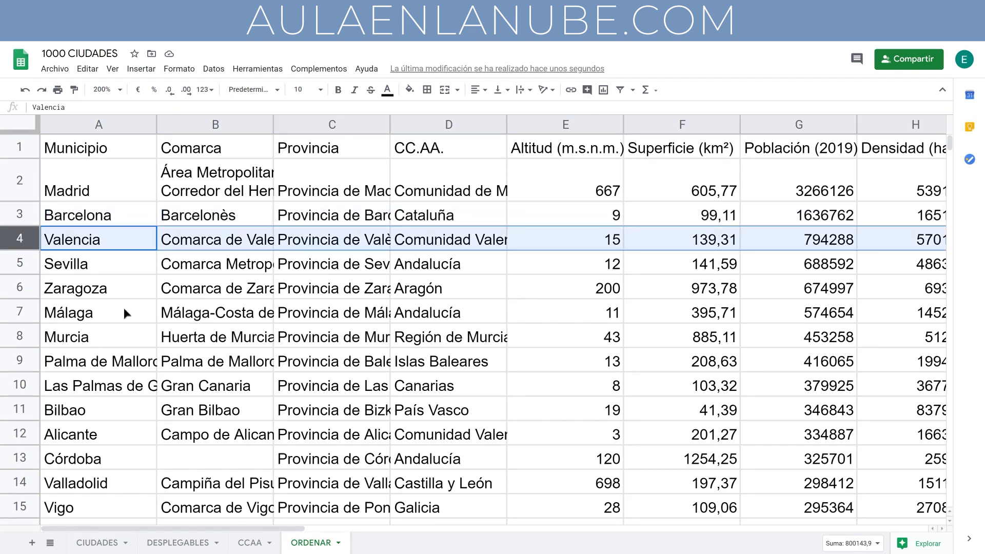
pyautogui.hotkey('ctrl', 'Home')
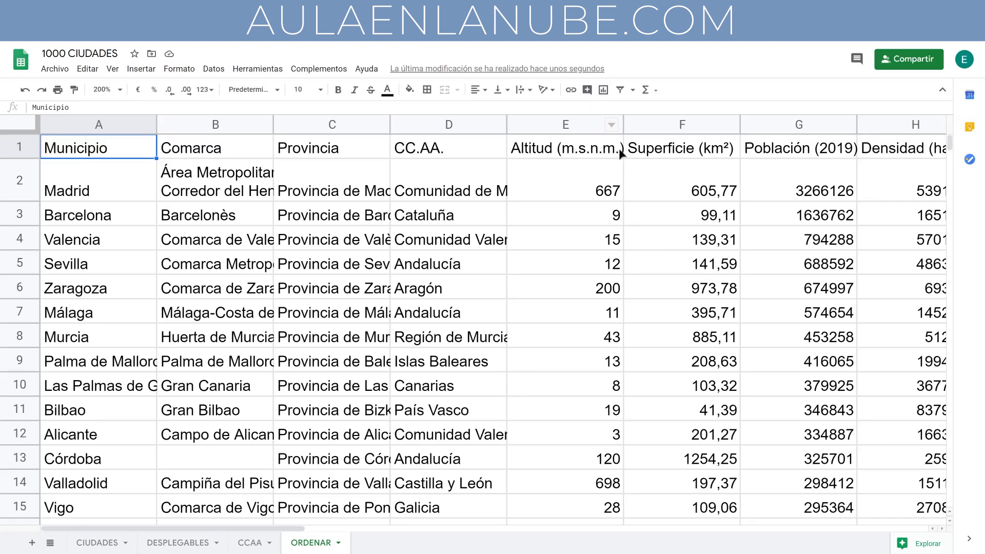
# Step: Create a filter on the ORDENAR city table and scroll to check it reaches row 1001
pyautogui.click(620, 89)
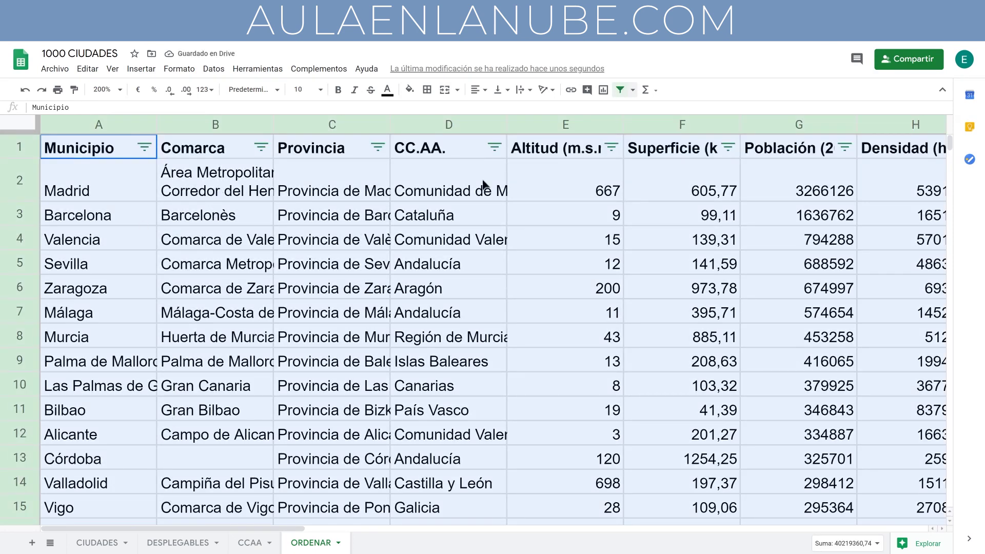
pyautogui.moveTo(275, 525); pyautogui.dragTo(377, 525)
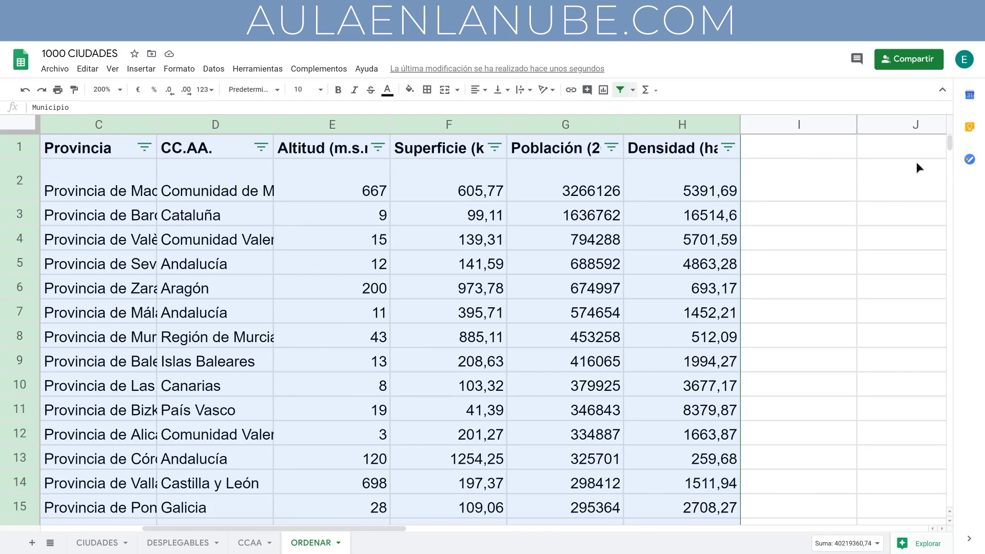
pyautogui.moveTo(949, 145); pyautogui.dragTo(963, 284)
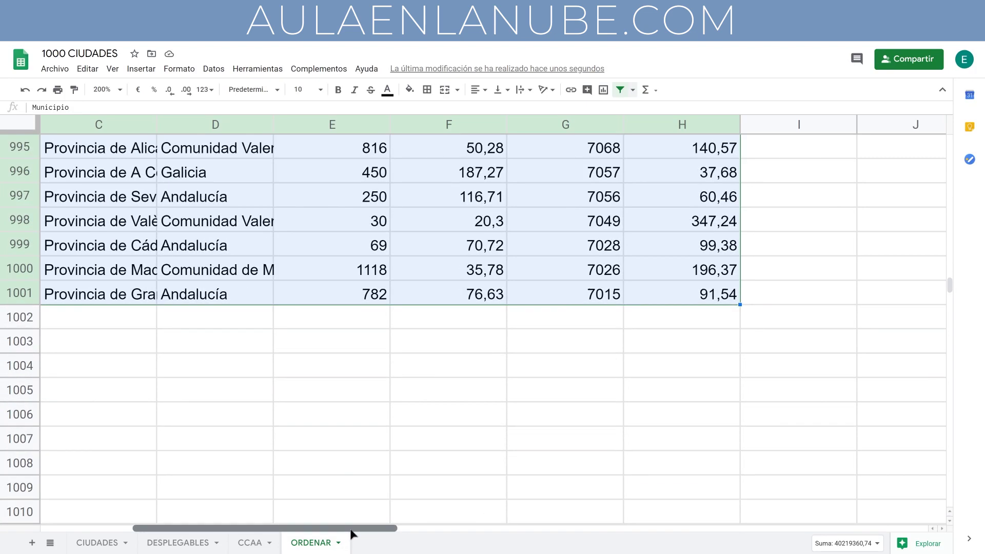
pyautogui.moveTo(364, 526); pyautogui.dragTo(109, 513)
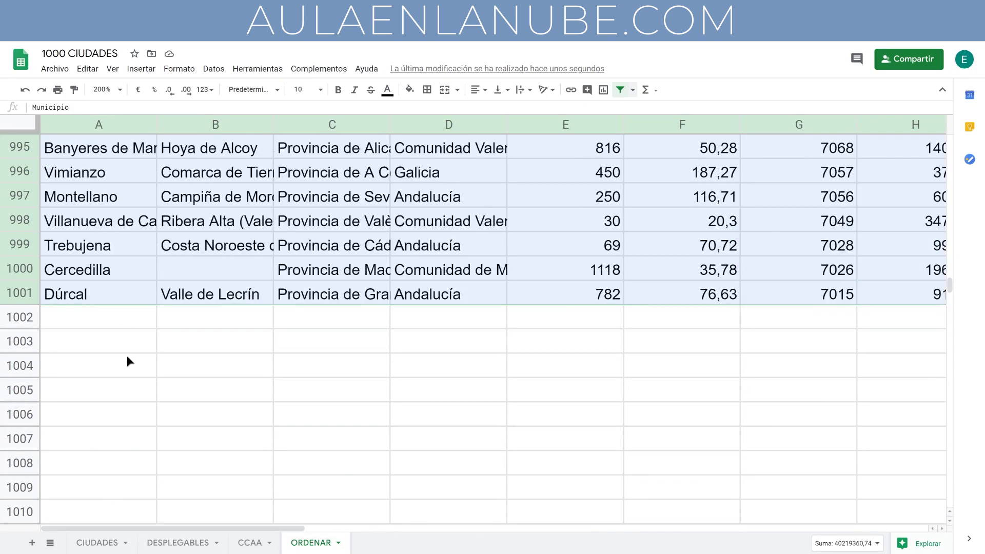
pyautogui.moveTo(951, 287); pyautogui.dragTo(950, 144)
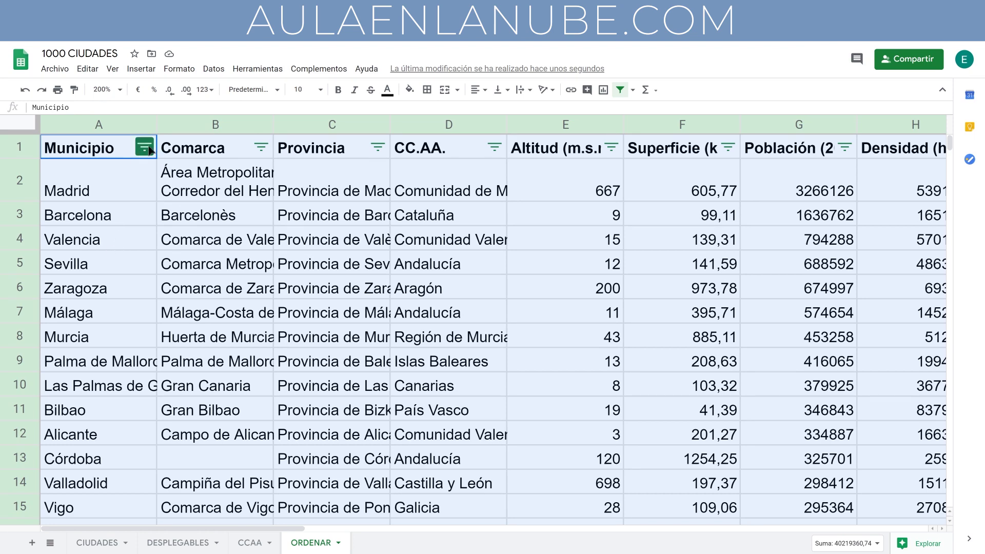
# Step: Sort Municipio with Ordenar A → Z so A Coruña is listed first
pyautogui.click(145, 152)
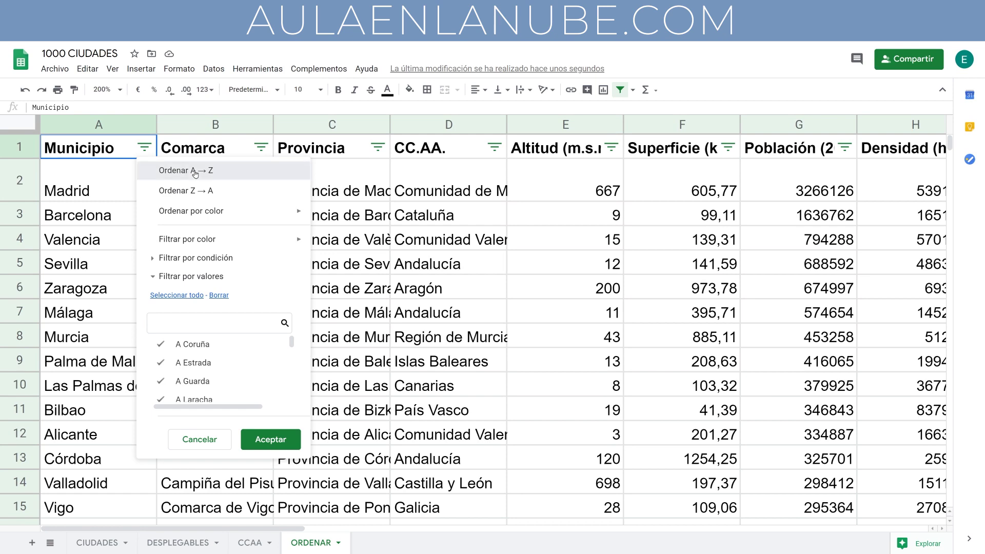
pyautogui.click(196, 175)
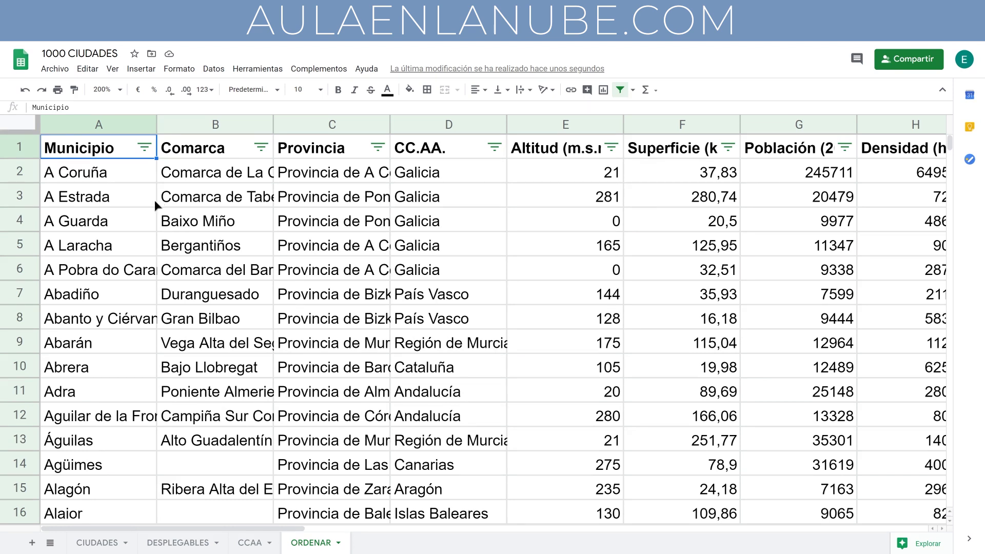
# Step: Sort Población (2019) Z → A, then select the Madrid, Barcelona and Valencia rows
pyautogui.moveTo(145, 125)
pyautogui.click(845, 150)
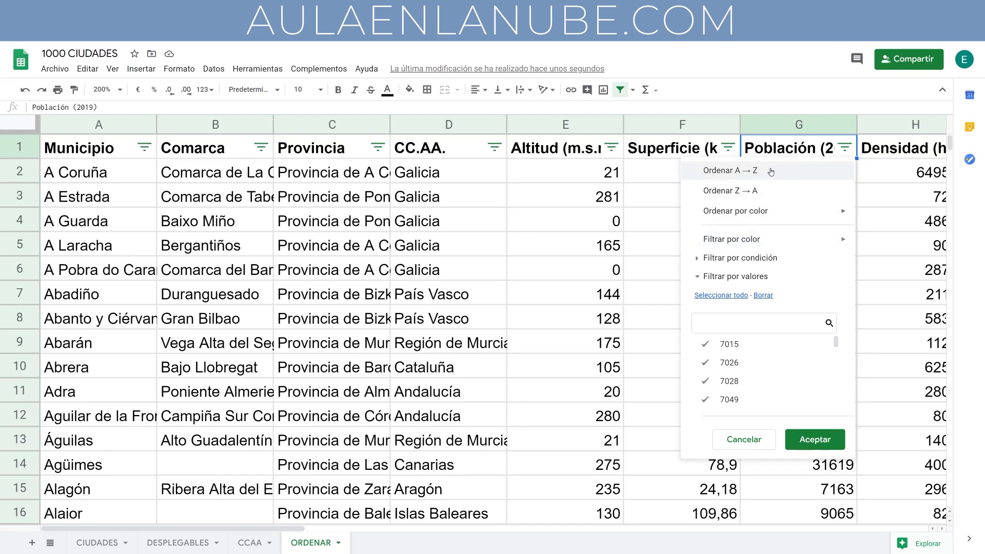
pyautogui.click(741, 189)
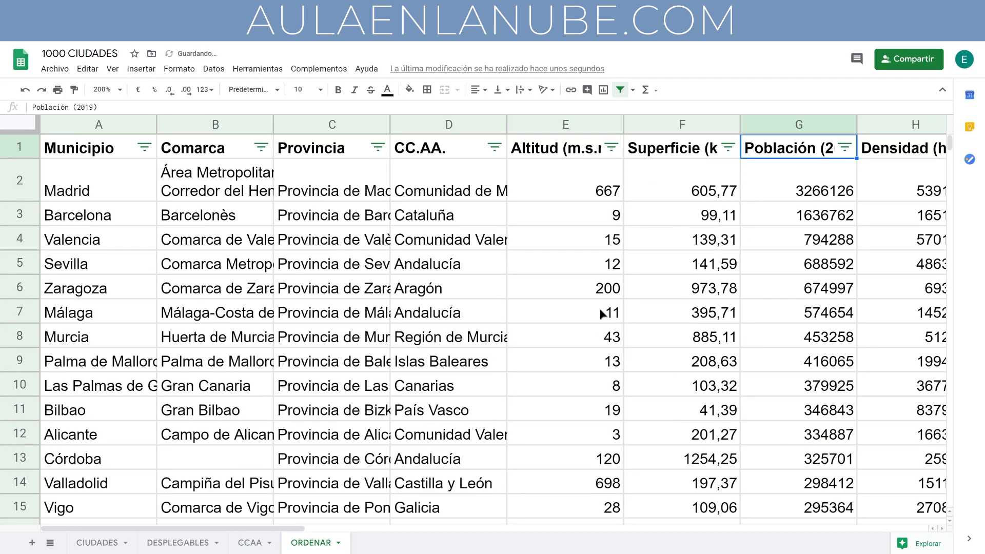
pyautogui.click(12, 180)
pyautogui.click(18, 214)
pyautogui.click(20, 239)
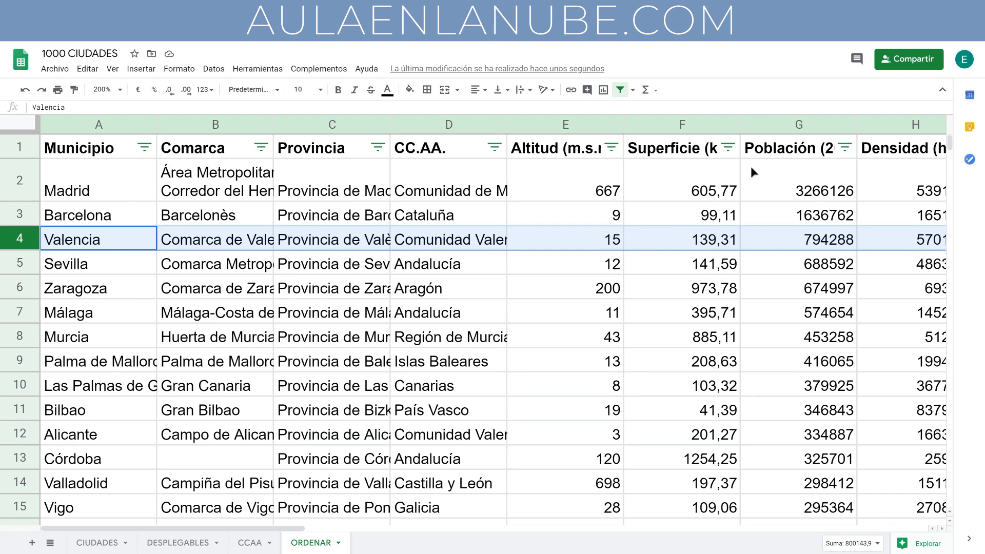
# Step: Filter Población (2019) by the condition Mayor que 100000
pyautogui.click(844, 147)
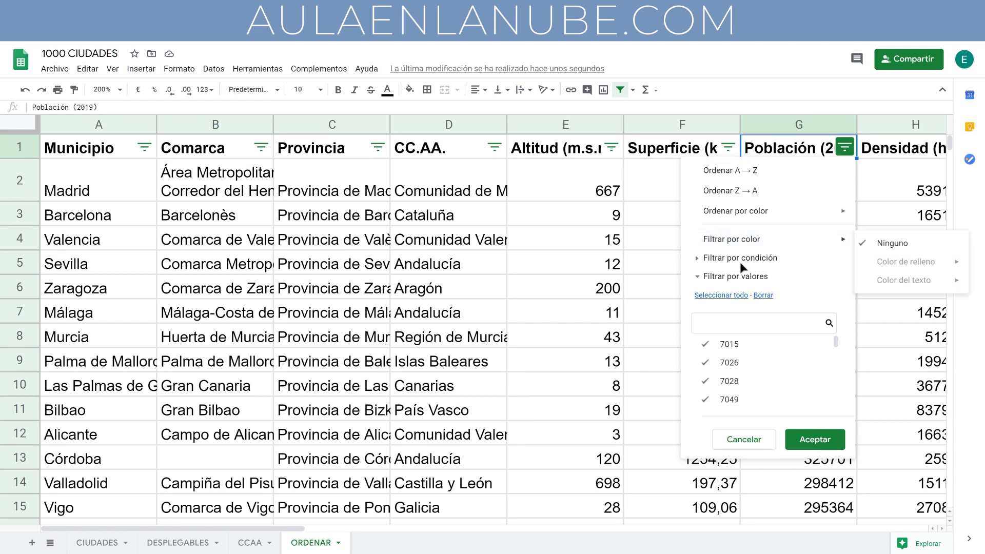
pyautogui.click(705, 258)
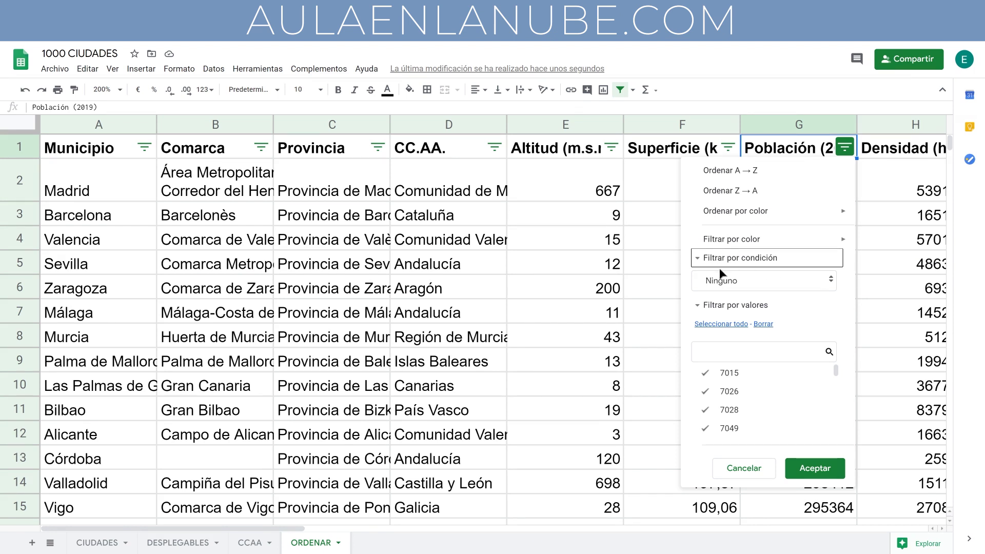
pyautogui.click(783, 280)
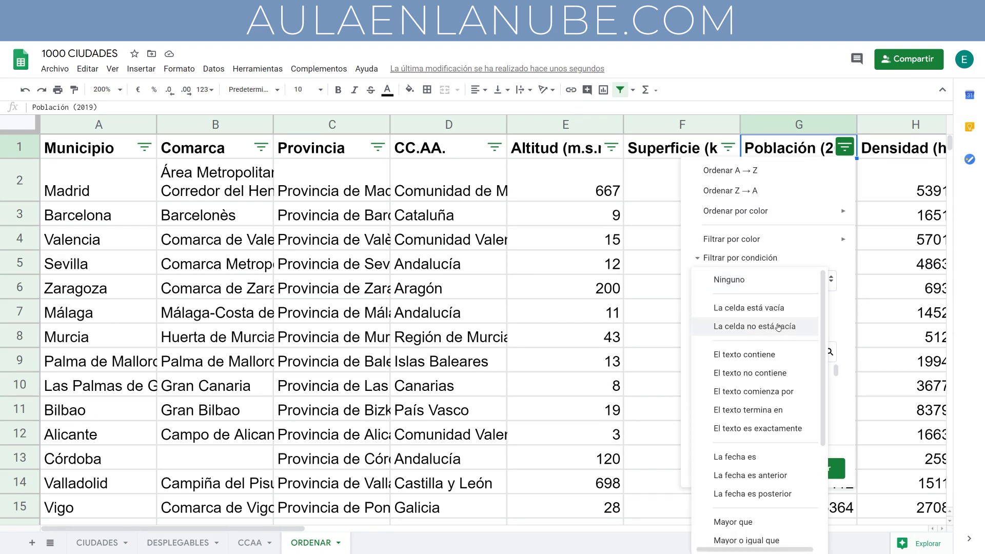
pyautogui.scroll(-3, 772, 292)
pyautogui.scroll(3, 744, 369)
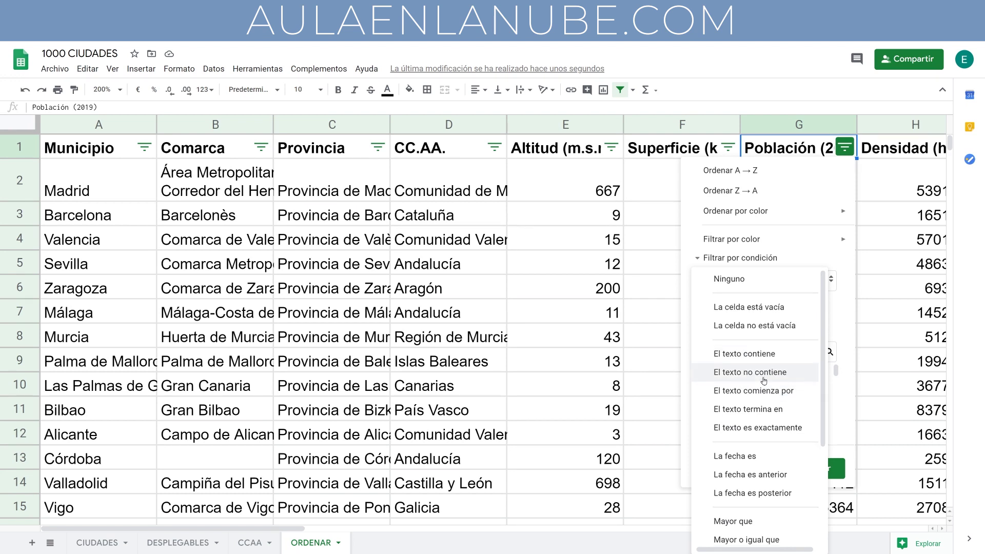
pyautogui.scroll(-1, 769, 359)
pyautogui.scroll(-1, 767, 411)
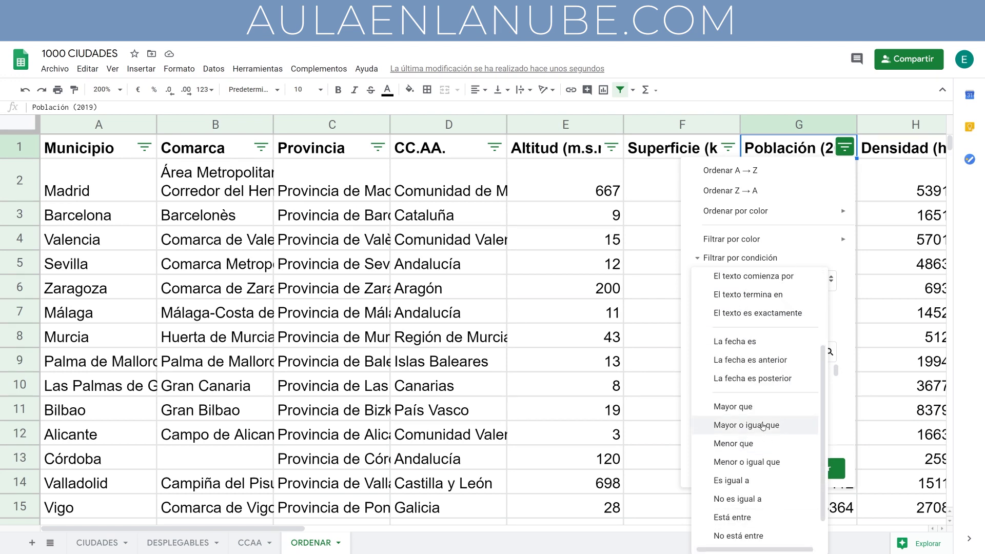
pyautogui.scroll(-1, 767, 488)
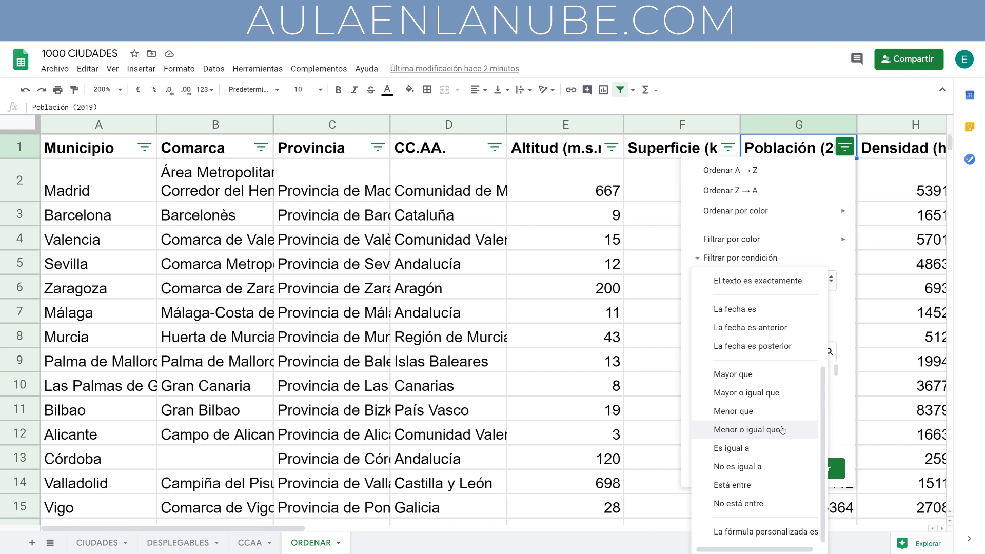
pyautogui.click(789, 377)
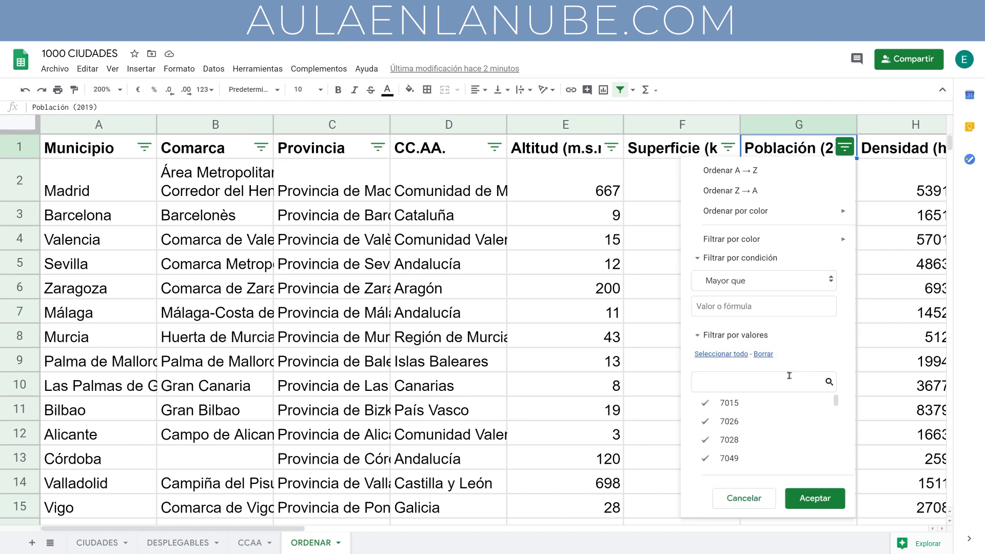
pyautogui.click(750, 305)
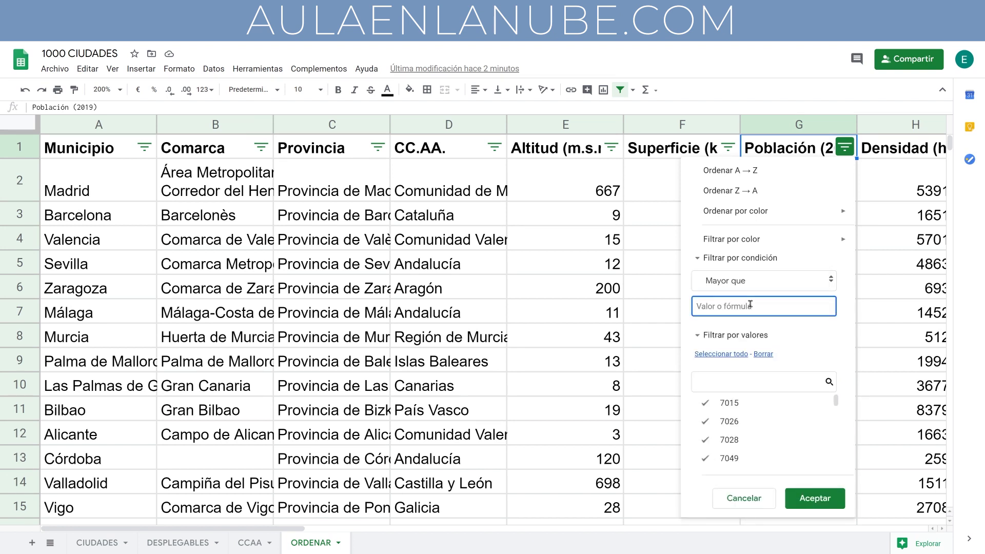
pyautogui.write('100000')
pyautogui.click(815, 498)
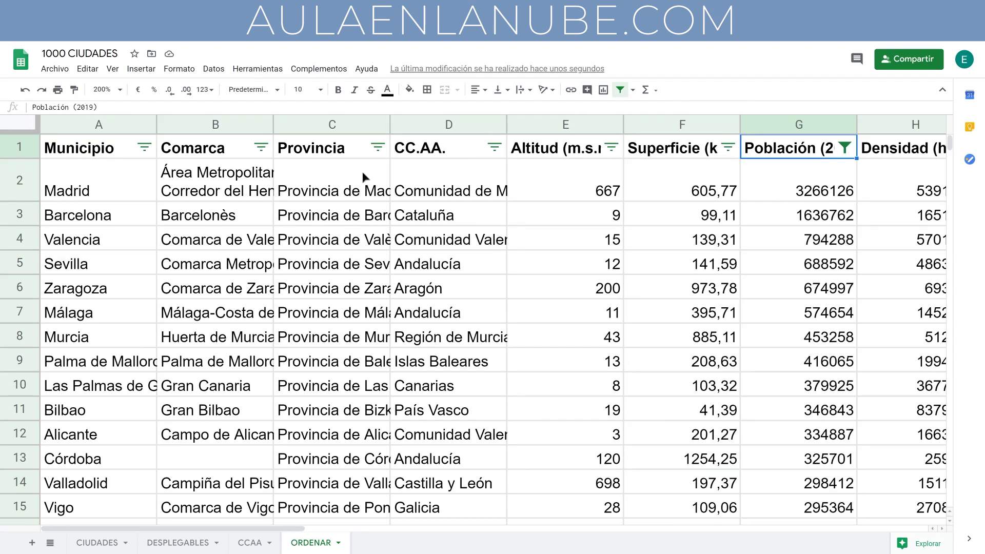
pyautogui.scroll(-1, 131, 195)
pyautogui.scroll(-3, 134, 197)
pyautogui.scroll(-4, 134, 197)
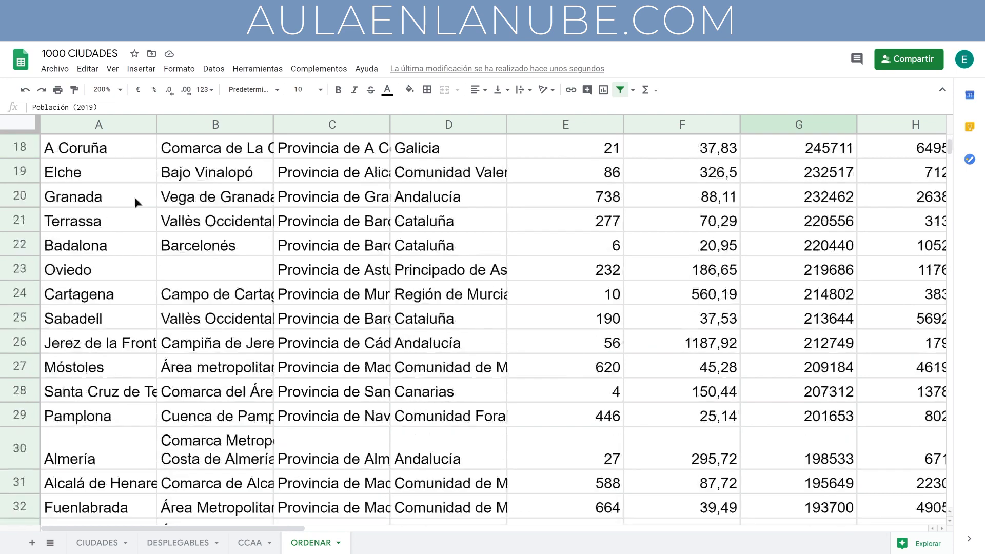
pyautogui.scroll(-5, 134, 197)
pyautogui.scroll(-4, 135, 197)
pyautogui.scroll(-1, 135, 197)
pyautogui.scroll(-3, 135, 197)
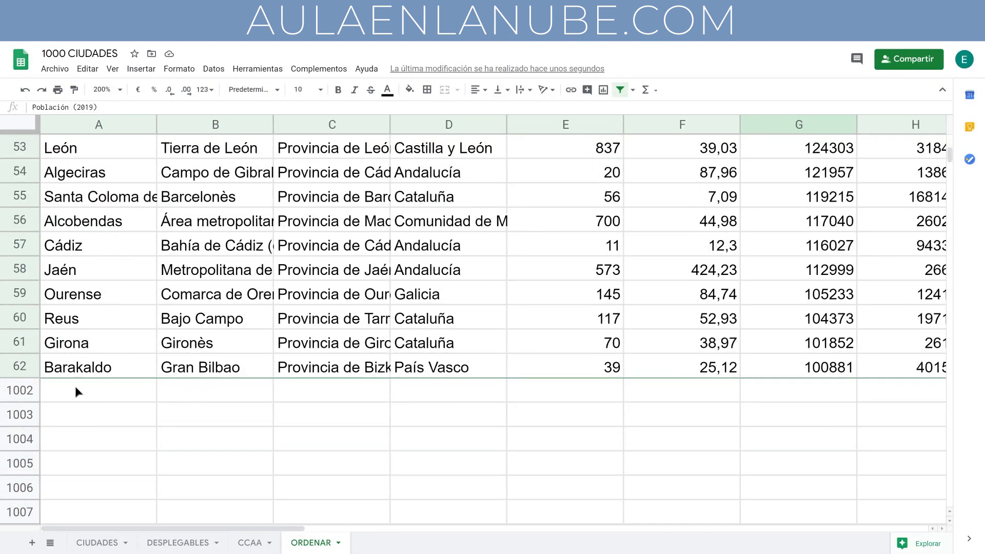
pyautogui.click(14, 367)
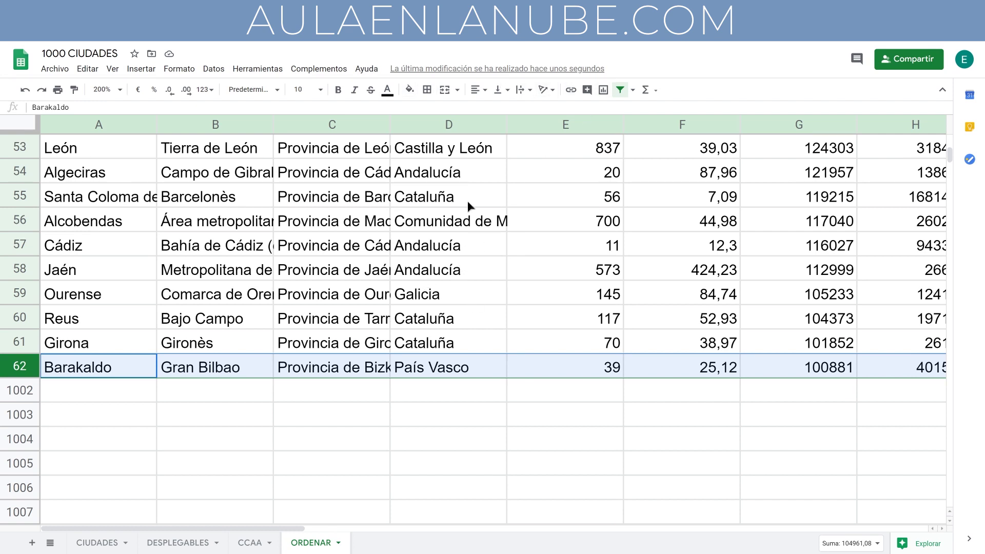
# Step: Remove the population filter and create a fresh filter from the Municipio header cell
pyautogui.click(621, 91)
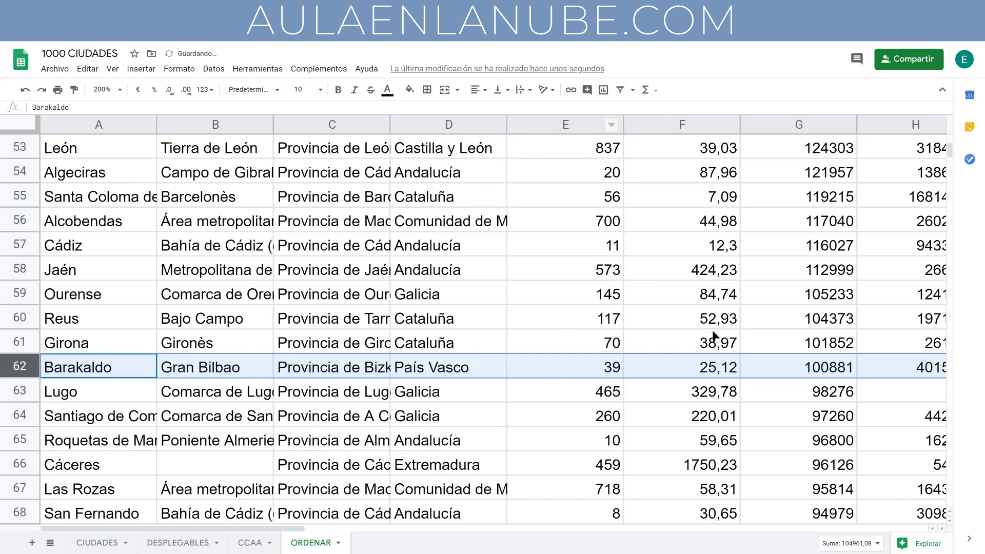
pyautogui.scroll(15, 745, 419)
pyautogui.scroll(1, 741, 413)
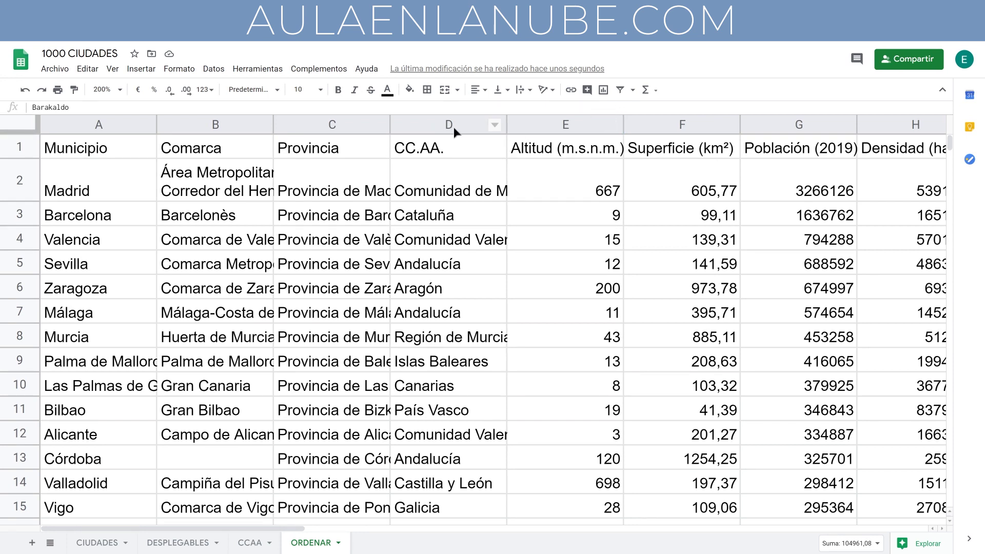
pyautogui.click(136, 152)
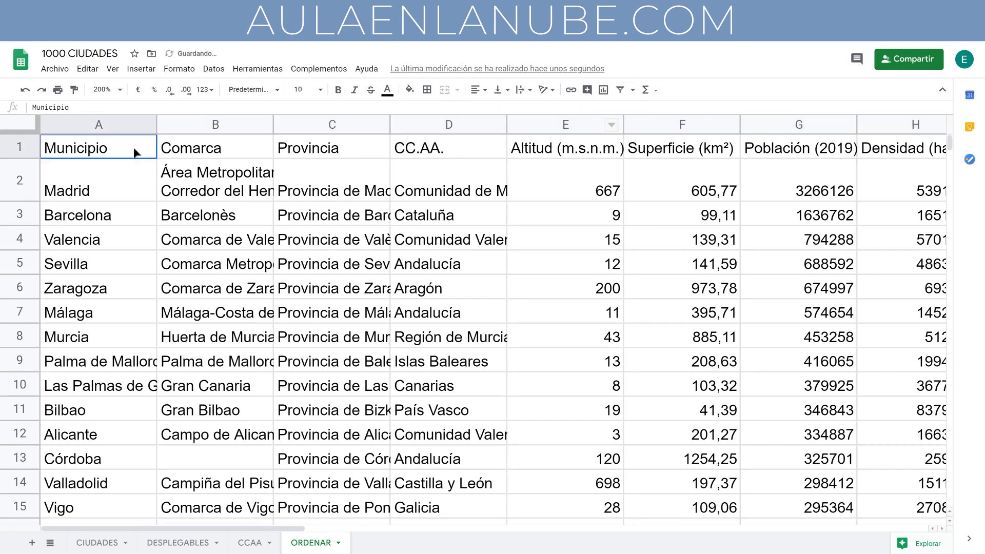
pyautogui.click(621, 91)
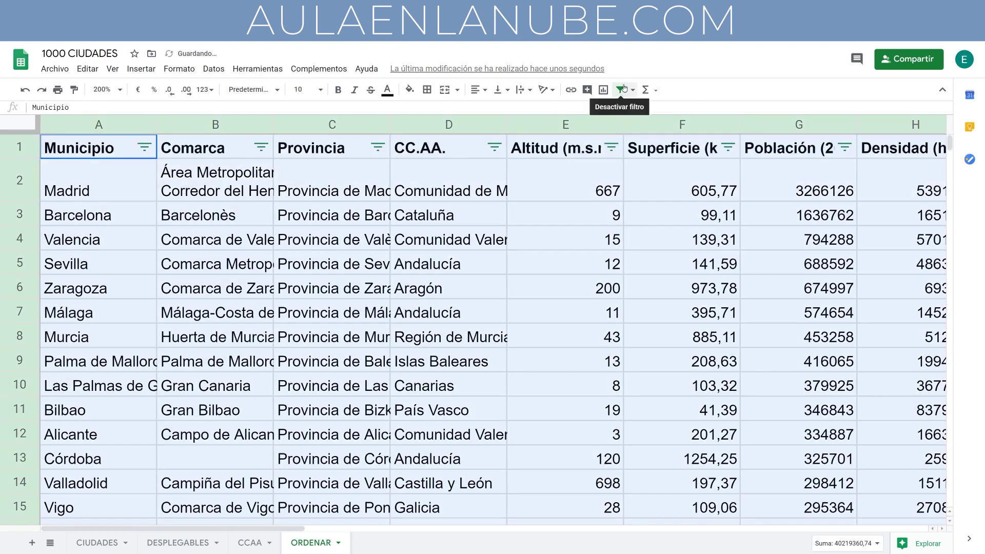
# Step: Filter Población with the condition Está entre 50000 and 100000
pyautogui.click(844, 149)
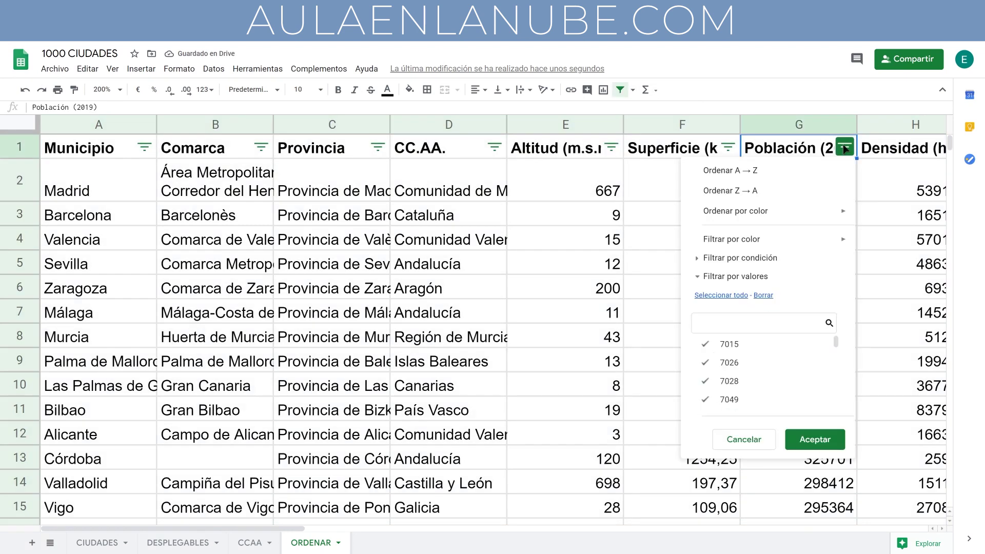
pyautogui.click(713, 259)
pyautogui.click(786, 274)
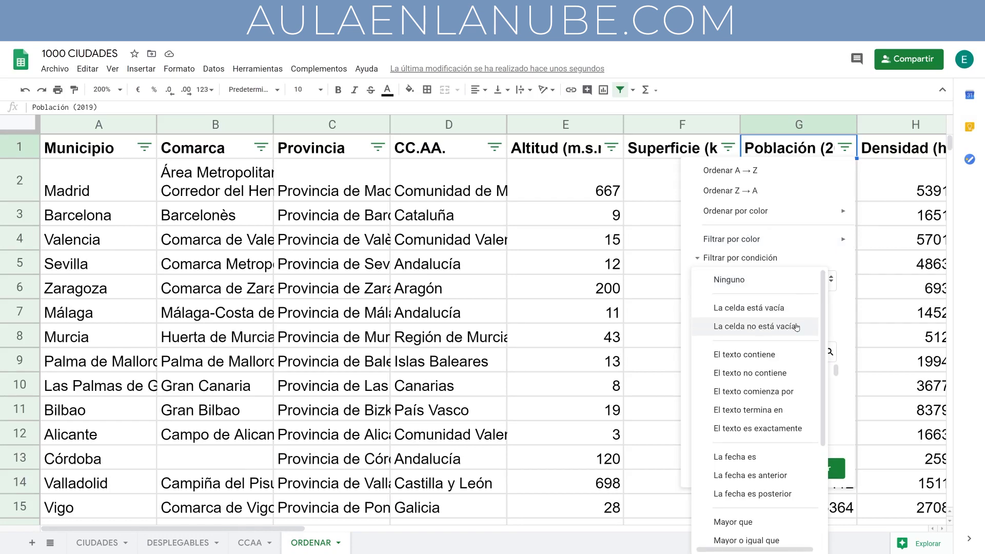
pyautogui.scroll(-3, 780, 349)
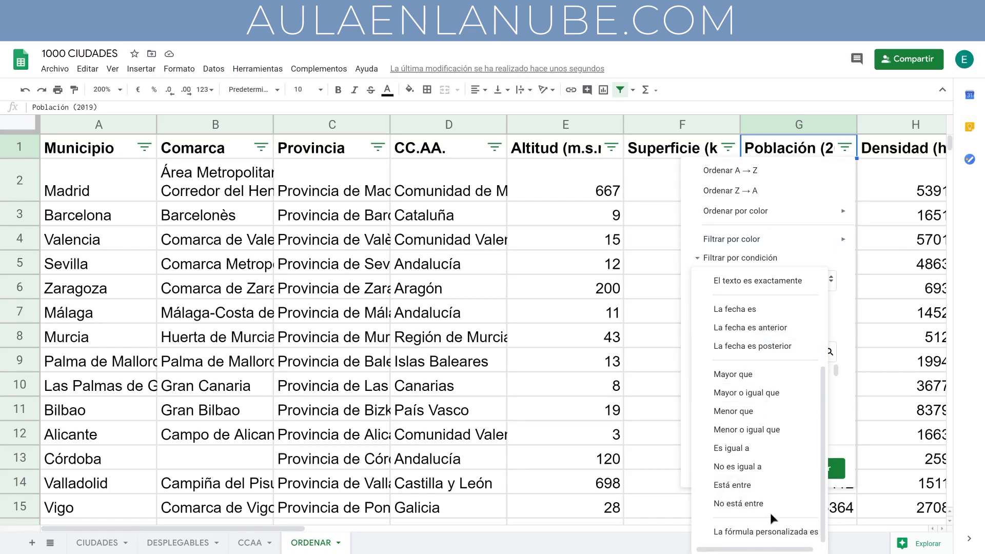
pyautogui.click(772, 494)
pyautogui.click(738, 302)
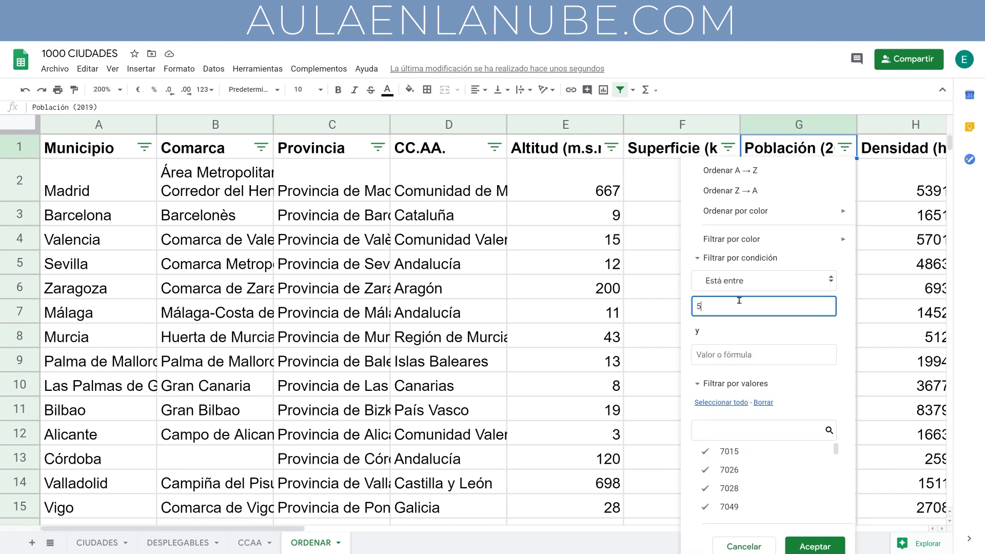
pyautogui.write('5')
pyautogui.click(778, 359)
pyautogui.write('100000')
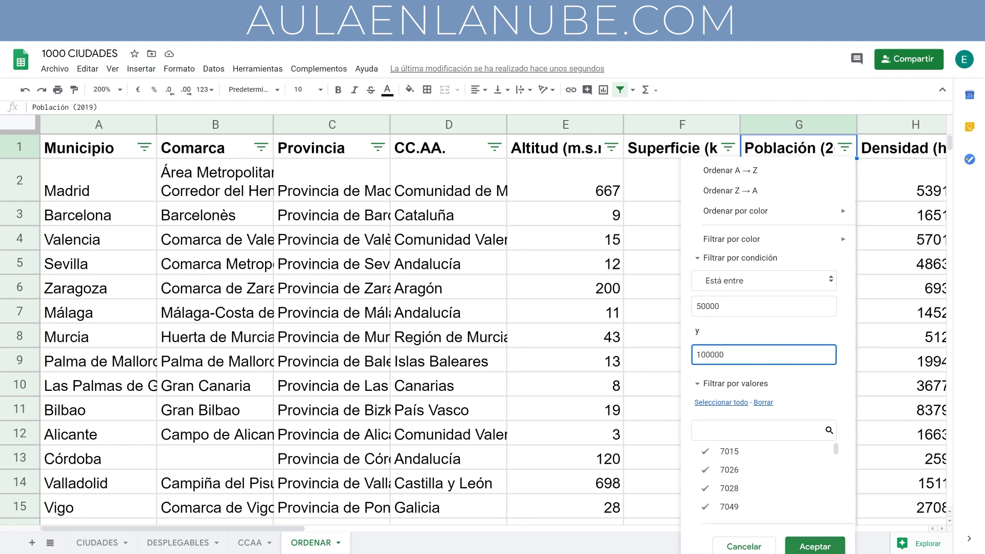
pyautogui.click(826, 547)
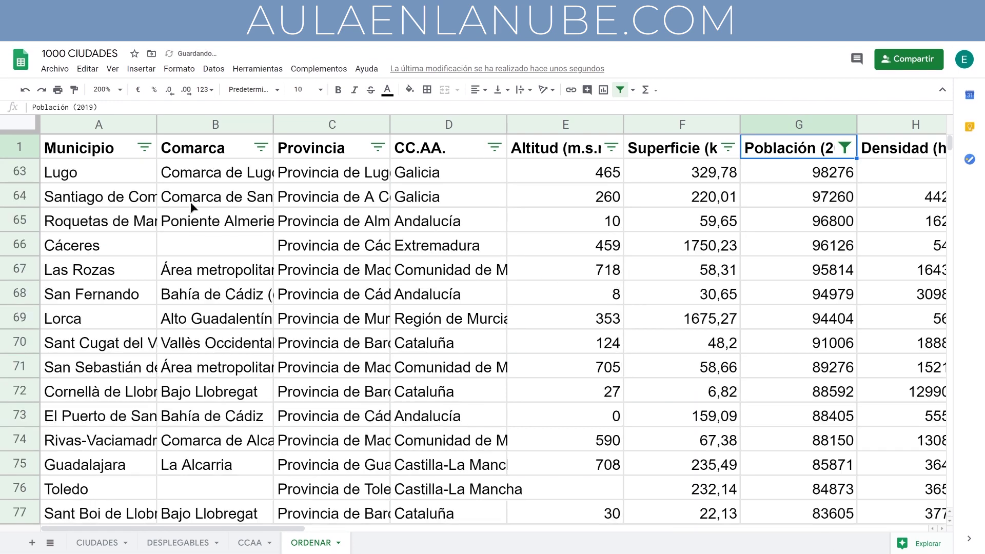
# Step: Select the first filtered row, Lugo, and the last, Granadilla de Abona
pyautogui.click(21, 171)
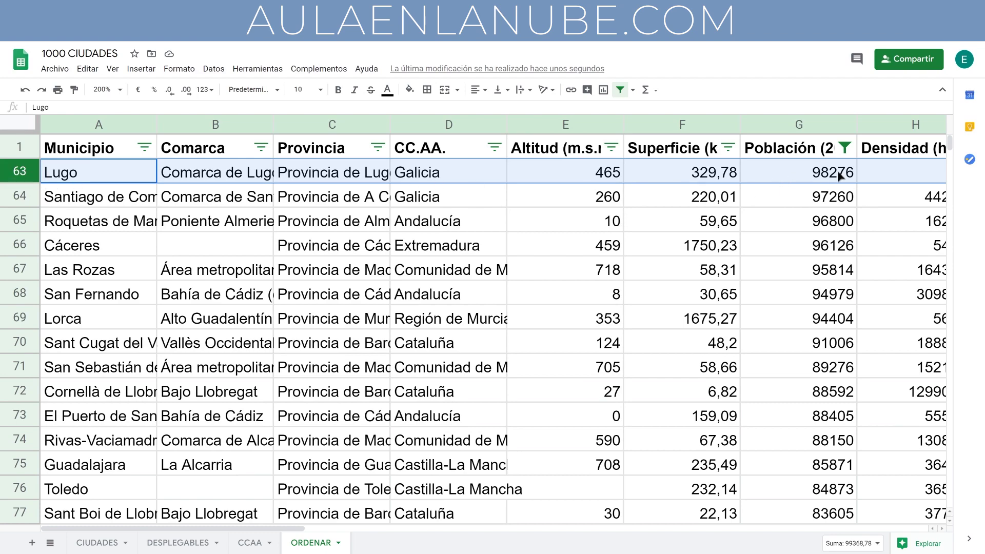
pyautogui.scroll(-5, 263, 194)
pyautogui.scroll(-20, 261, 195)
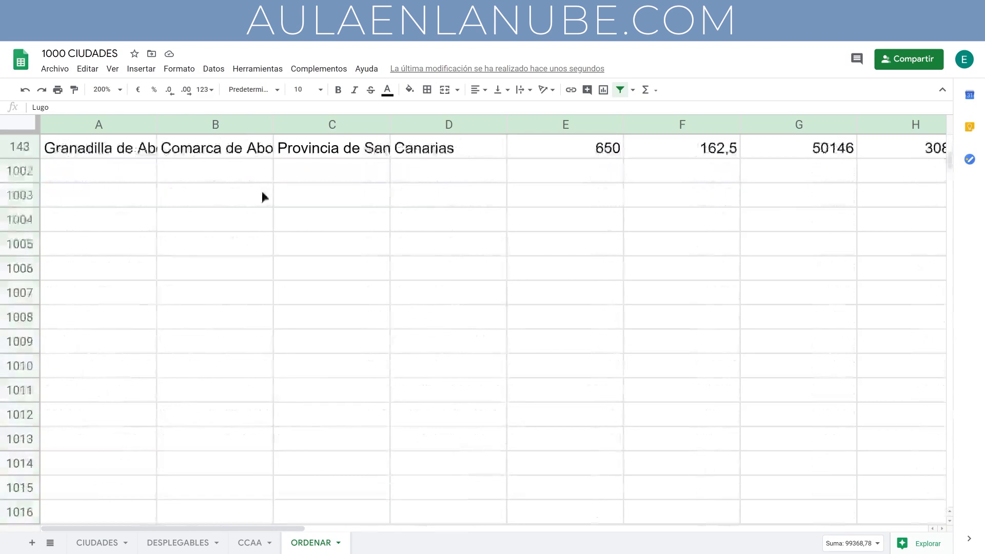
pyautogui.scroll(6, 259, 197)
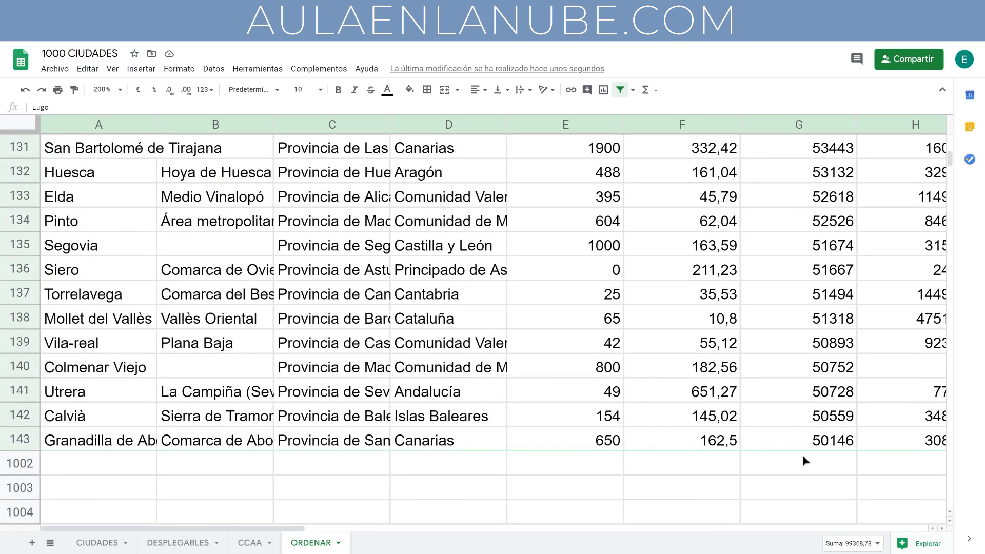
pyautogui.click(19, 439)
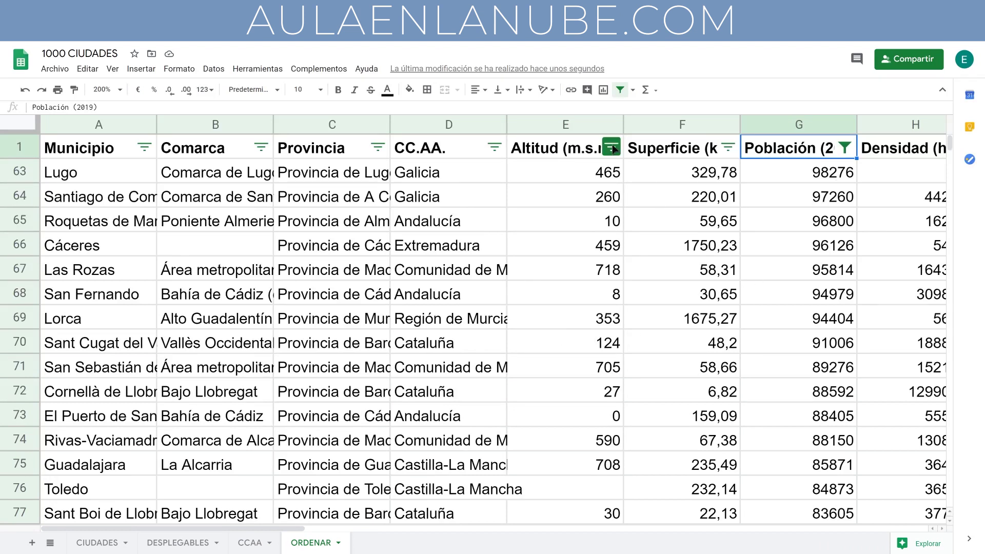
# Step: Reset the Población condition to Ninguno, switch the filter off and return to A1
pyautogui.click(845, 147)
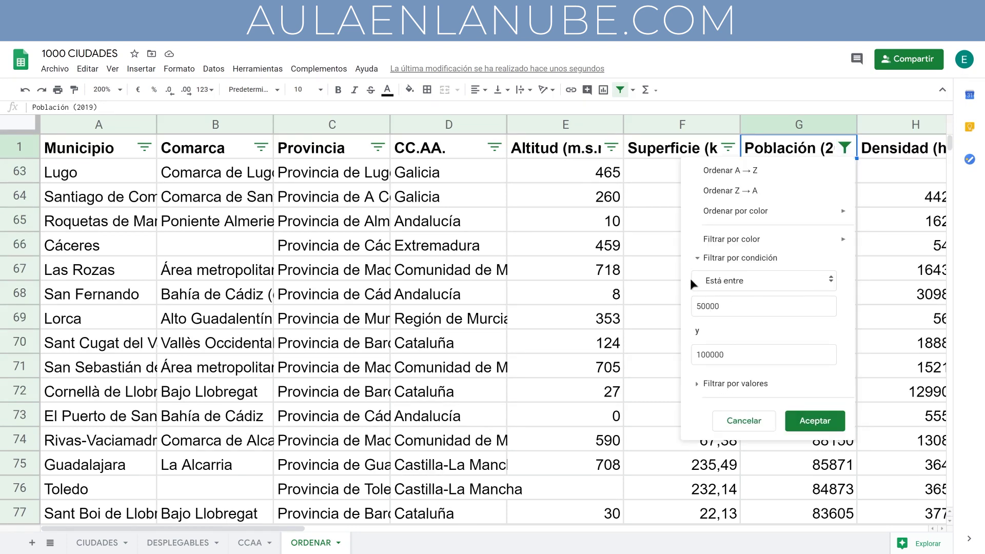
pyautogui.click(733, 279)
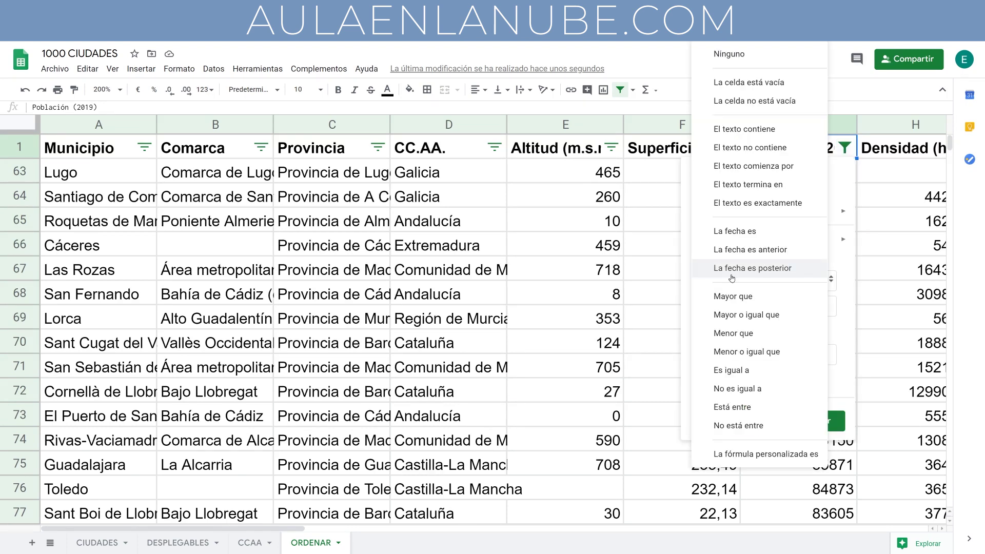
pyautogui.click(740, 54)
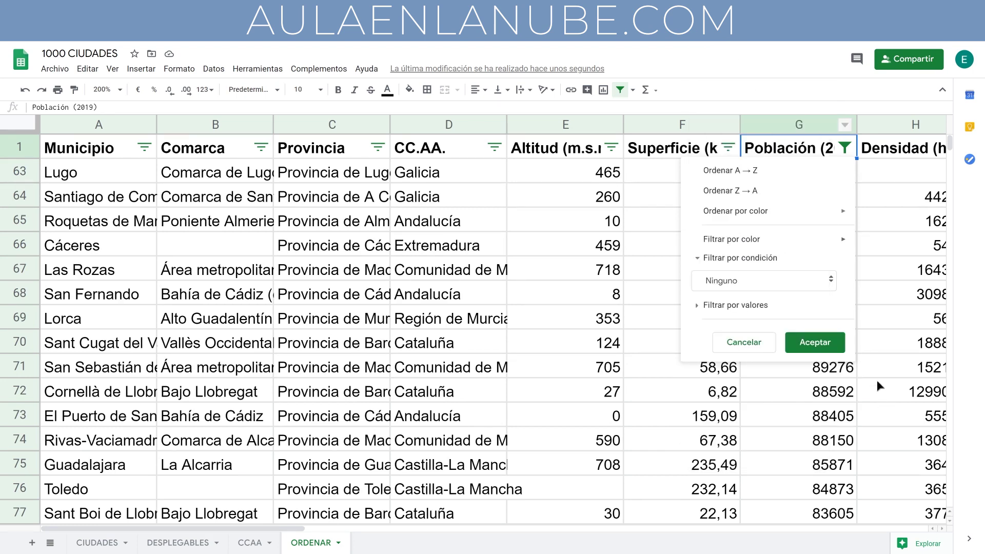
pyautogui.click(826, 342)
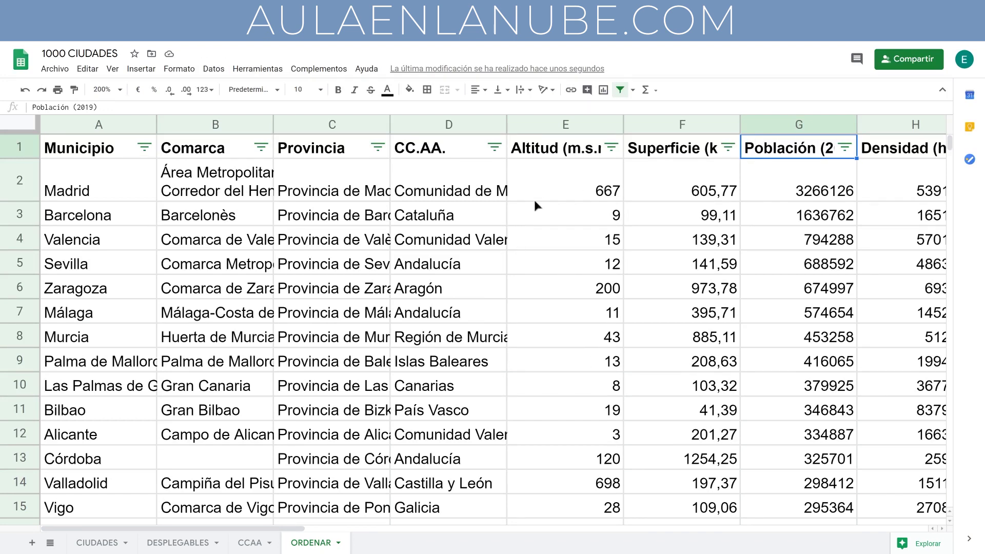
pyautogui.click(621, 91)
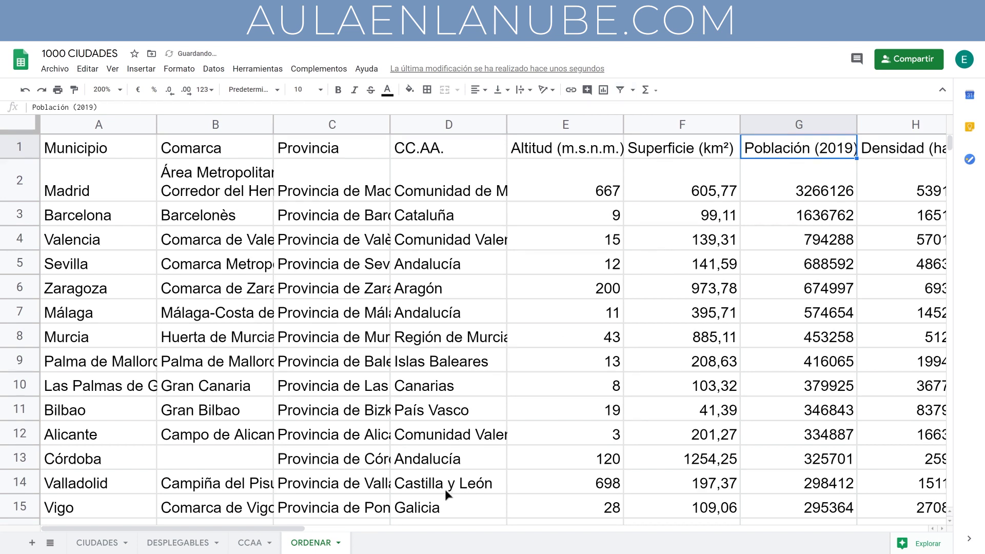
pyautogui.hotkey('ctrl', 'Home')
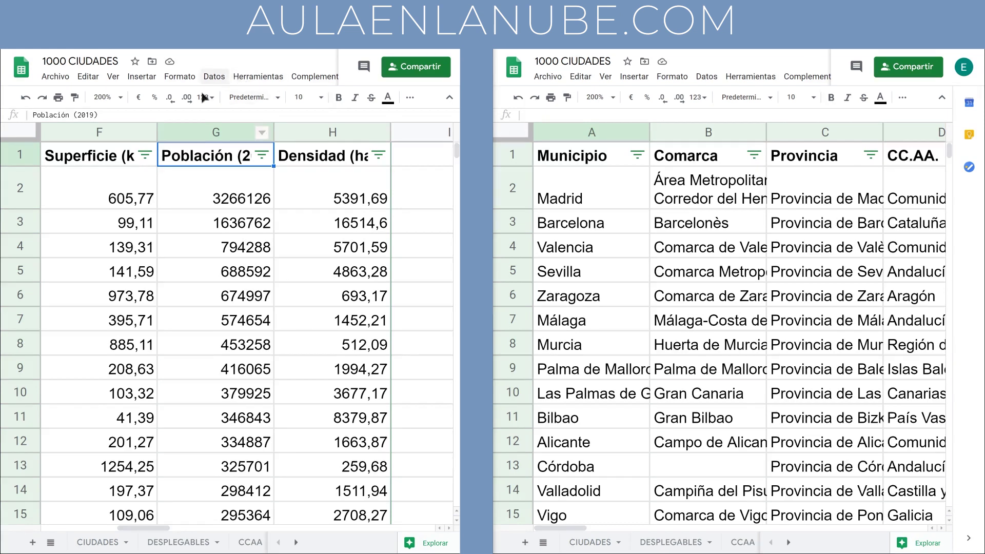
# Step: Select F2 in the left window and Sevilla's row 5 in the right, then scroll left to column A
pyautogui.click(97, 193)
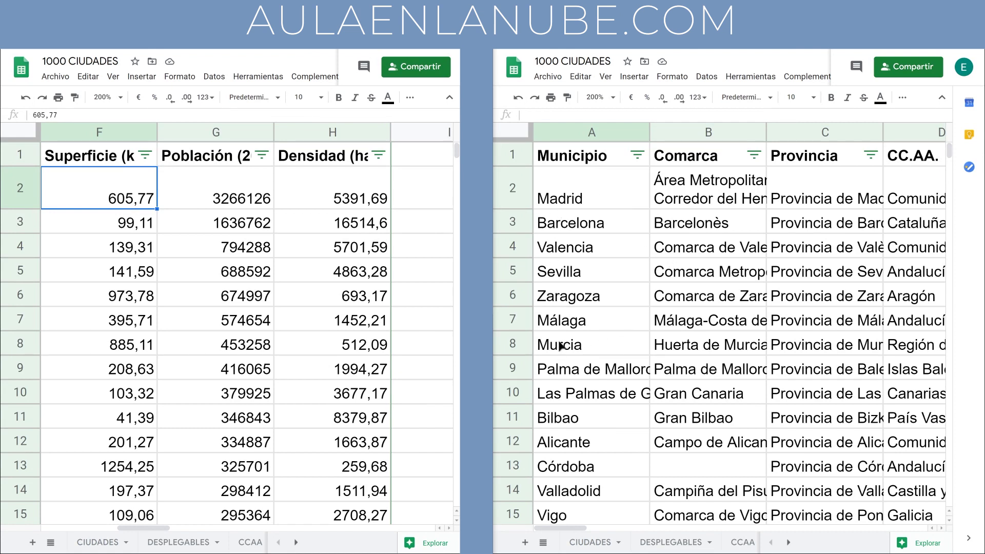
pyautogui.click(545, 277)
pyautogui.click(509, 277)
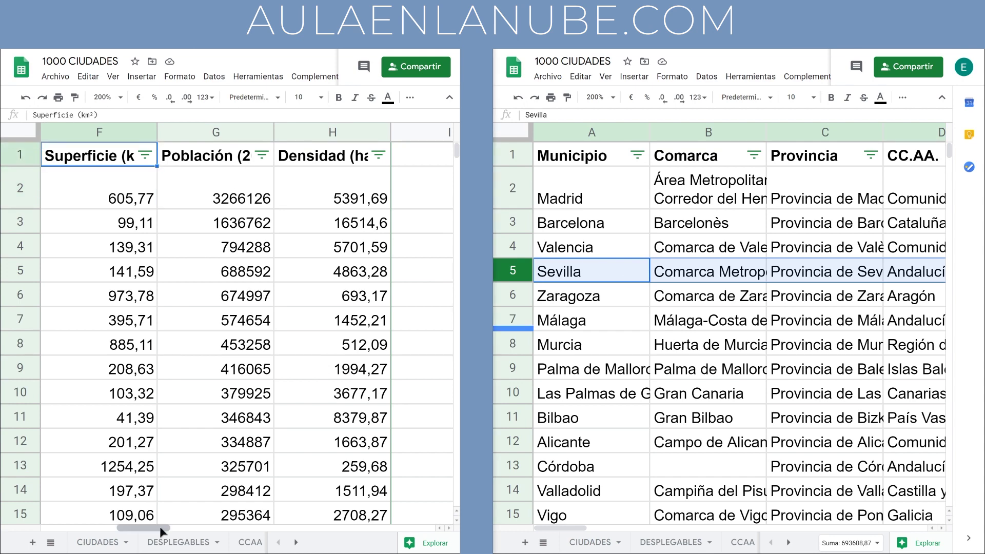
pyautogui.moveTo(144, 528); pyautogui.dragTo(78, 528)
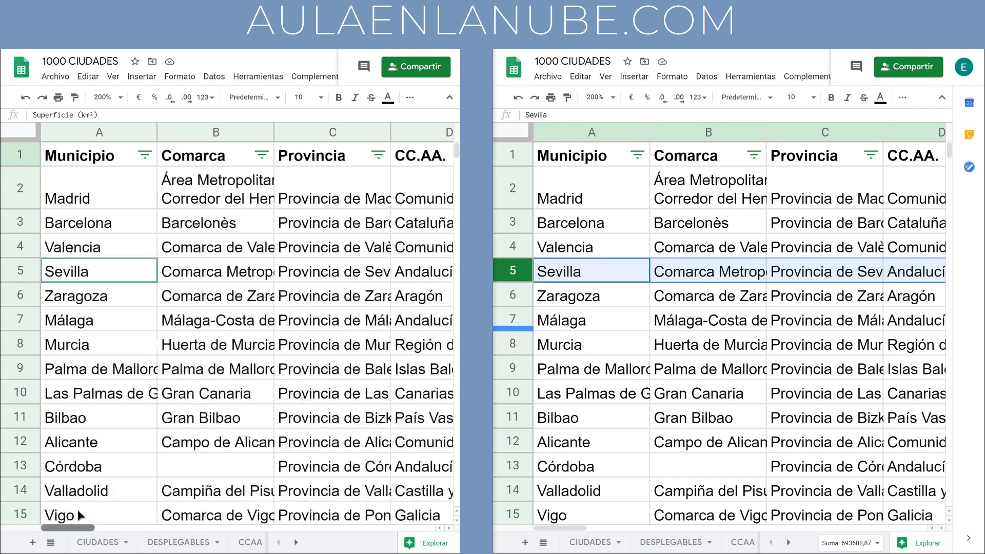
# Step: Filter Municipio with the condition El texto comienza por 'A'
pyautogui.click(145, 155)
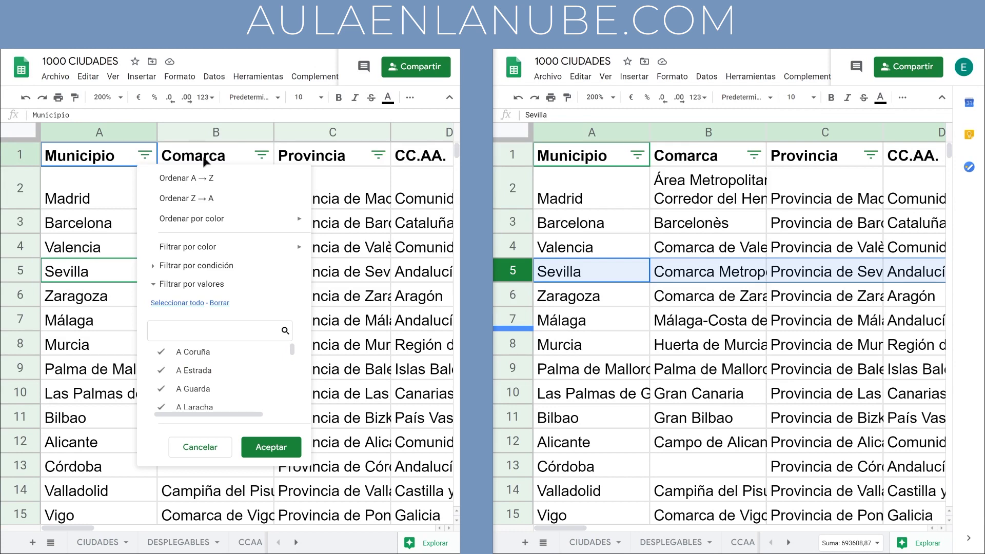
pyautogui.click(209, 266)
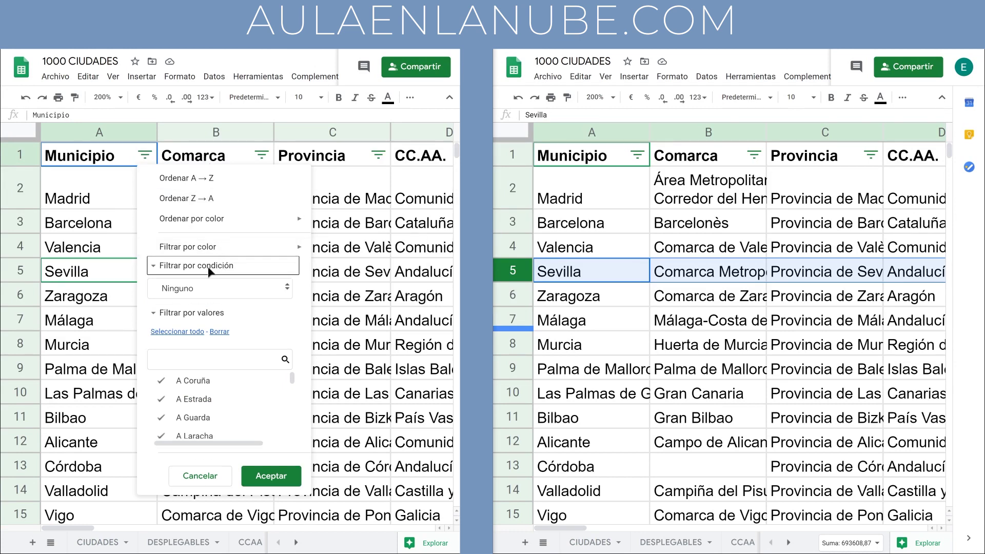
pyautogui.click(245, 265)
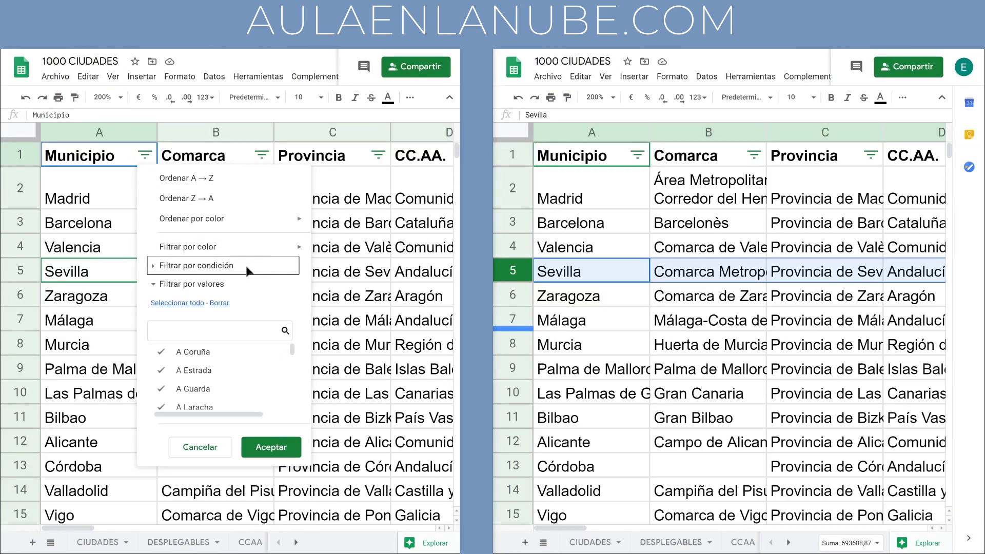
pyautogui.click(215, 267)
pyautogui.click(219, 288)
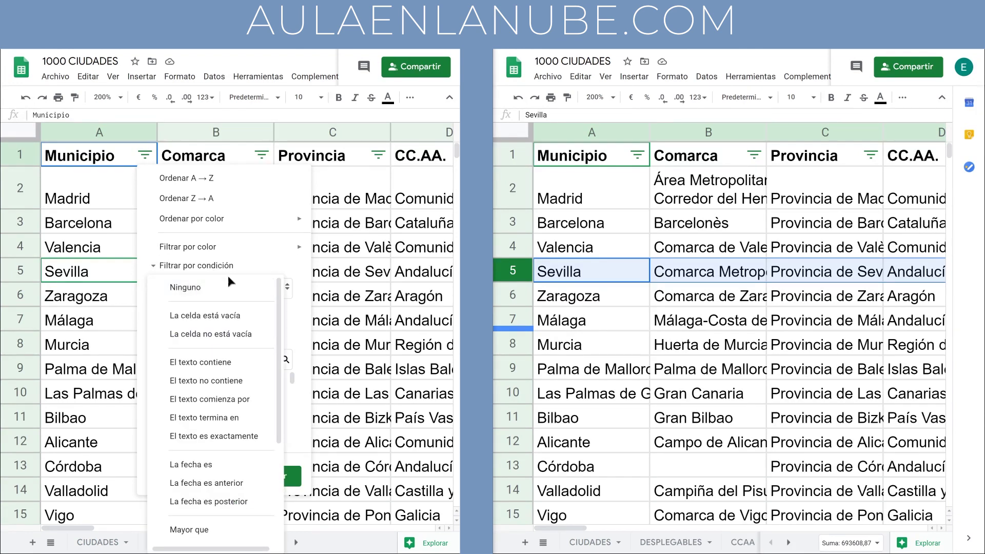
pyautogui.click(227, 408)
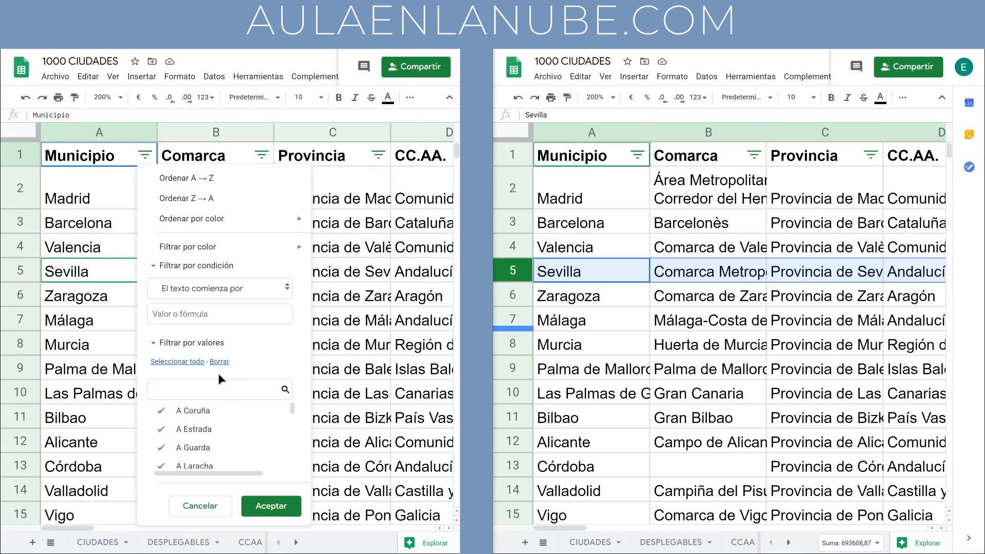
pyautogui.write('A')
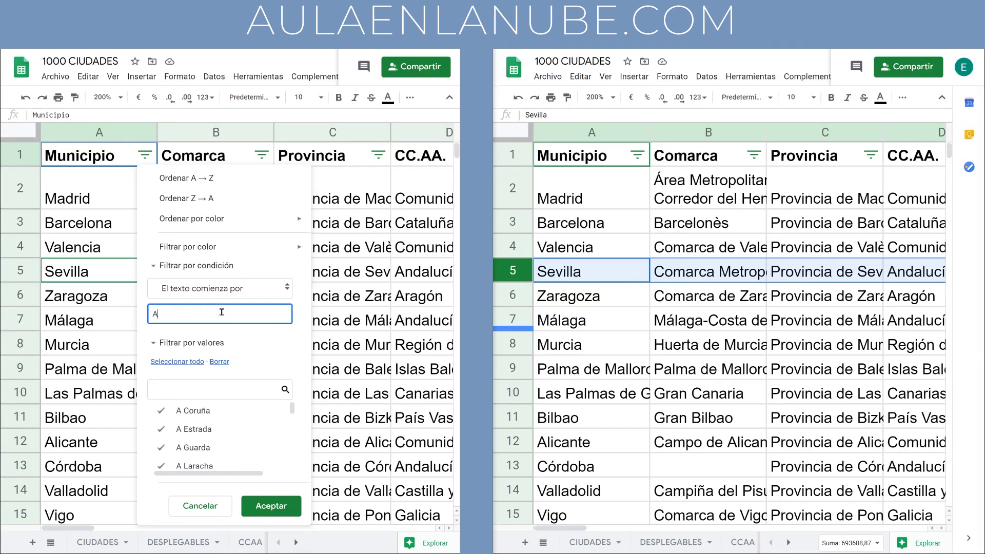
pyautogui.click(282, 511)
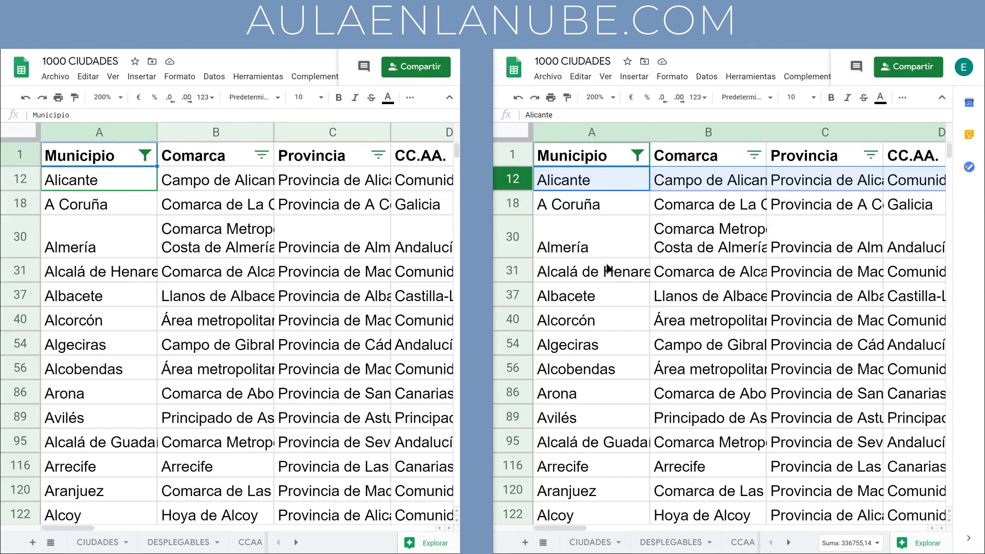
# Step: Select Almería in A30, scroll through the A-cities, and return to the top of the list
pyautogui.click(619, 231)
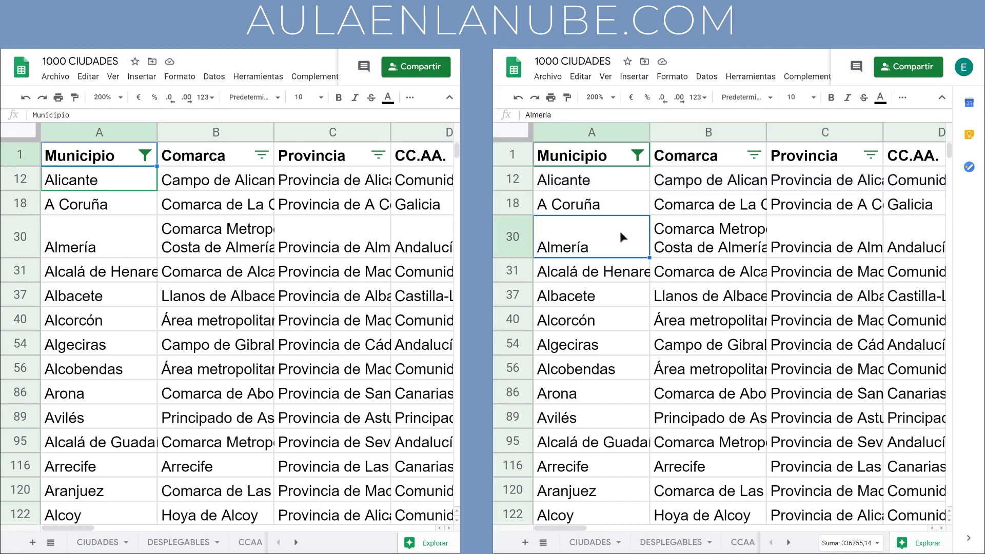
pyautogui.scroll(-5, 610, 284)
pyautogui.scroll(-5, 610, 287)
pyautogui.scroll(-5, 610, 284)
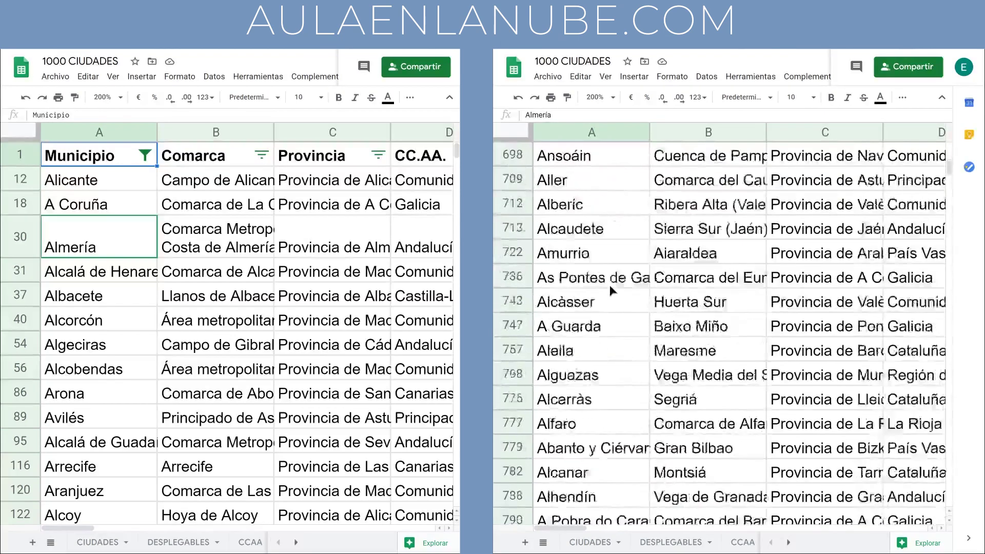
pyautogui.scroll(-5, 610, 285)
pyautogui.scroll(2, 609, 284)
pyautogui.scroll(5, 610, 285)
pyautogui.press('Up')
pyautogui.press('Up')
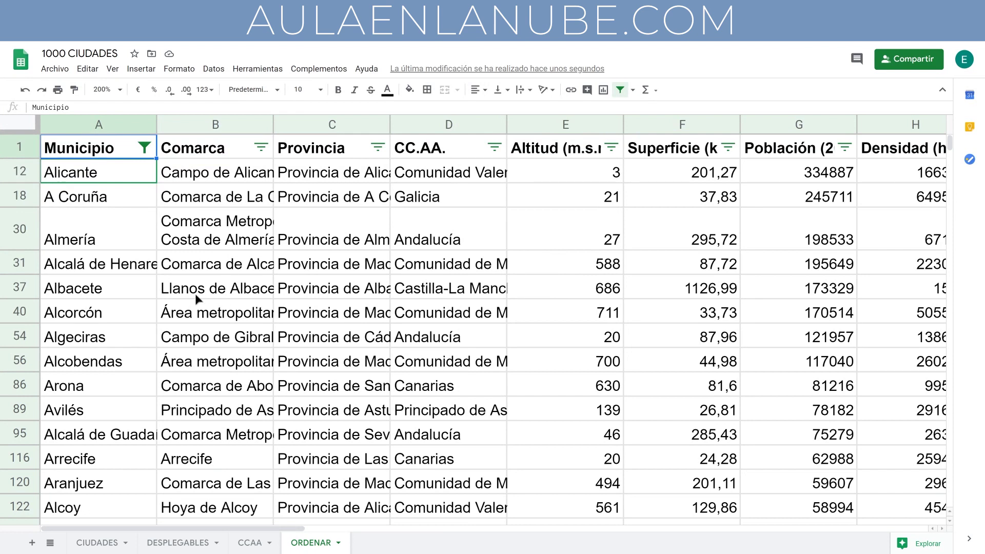
# Step: Open the filter-view dropdown beside the toolbar's filter button
pyautogui.click(633, 91)
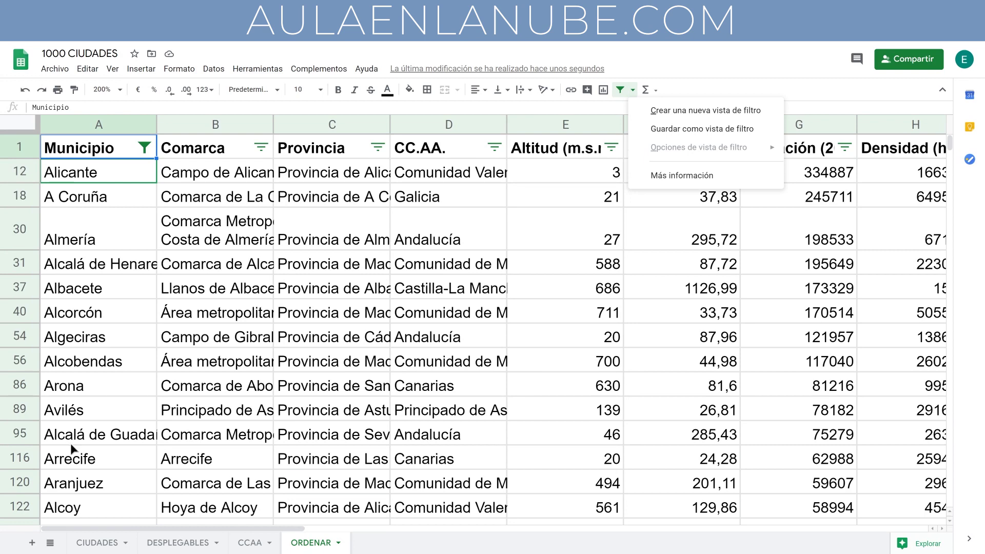
# Step: Save the starts-with-A Municipio filter as a filter view, renaming 'Filtro 1' to 'Cuidades A'
pyautogui.click(700, 131)
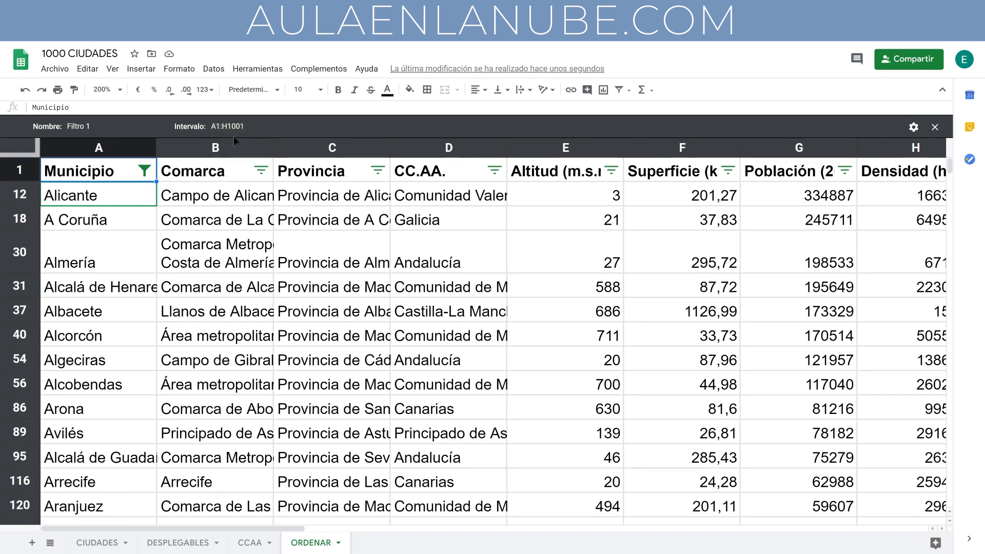
pyautogui.click(78, 128)
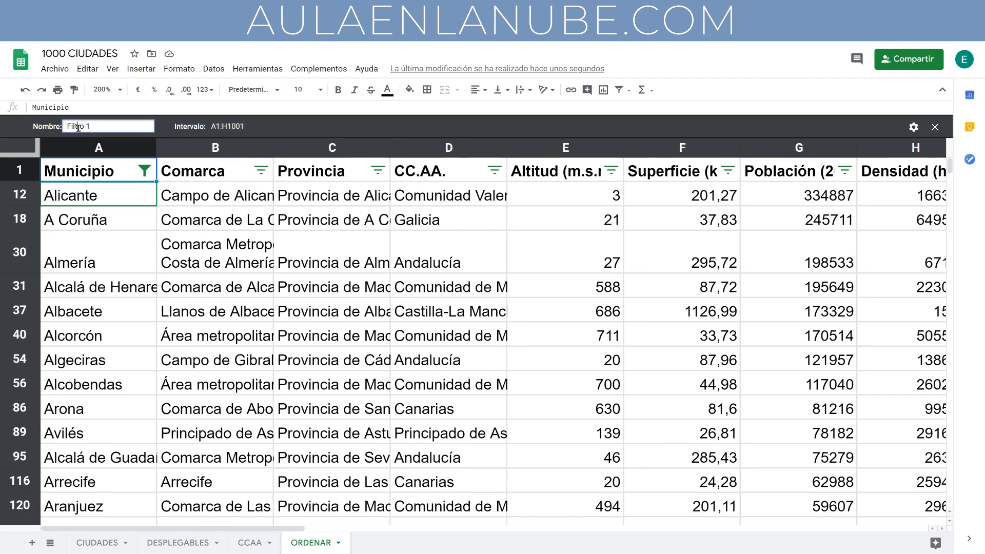
pyautogui.tripleClick(78, 127)
pyautogui.press('BackSpace')
pyautogui.write('dades A')
pyautogui.press('Return')
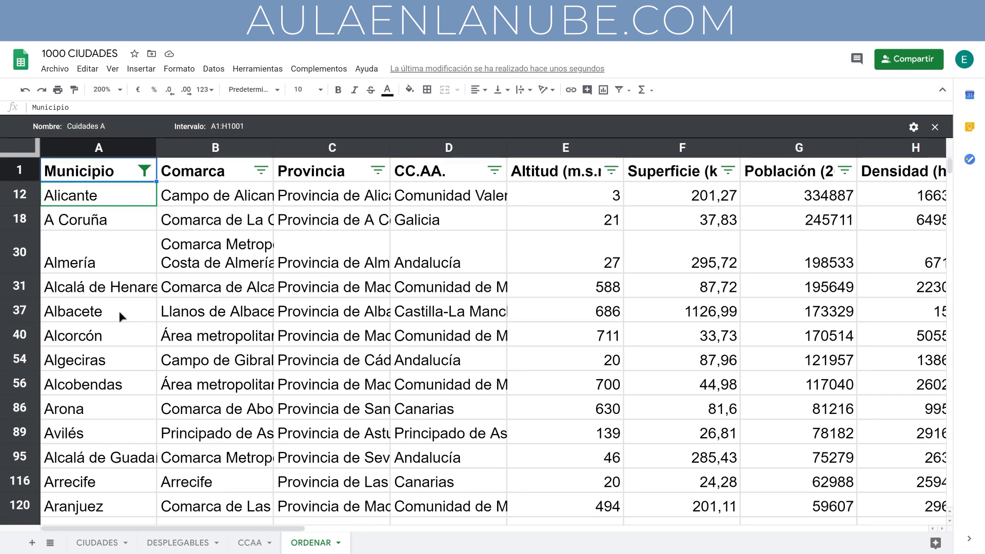
pyautogui.moveTo(449, 147)
pyautogui.click(913, 126)
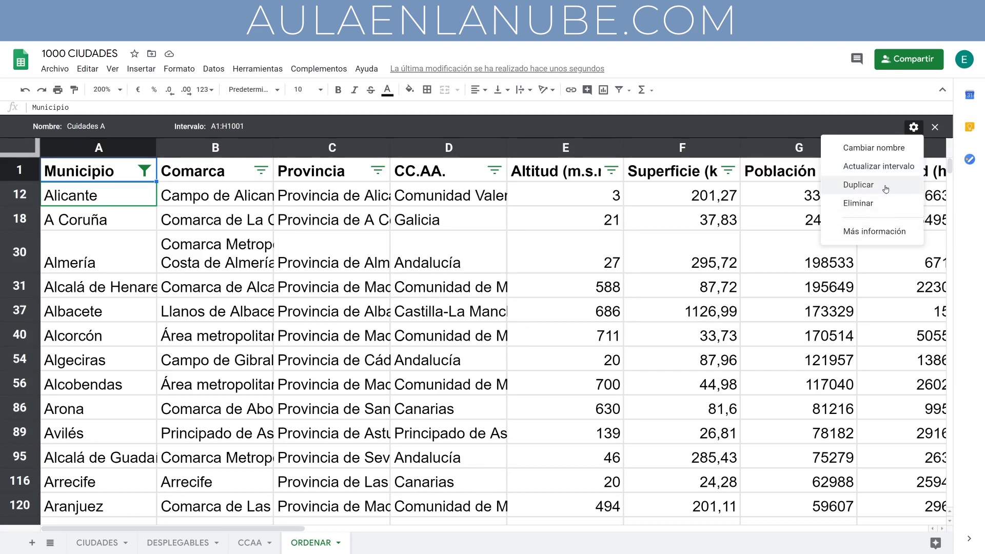
# Step: Duplicate the Cuidades A filter view and name the copy 'Más de 100000'
pyautogui.click(884, 187)
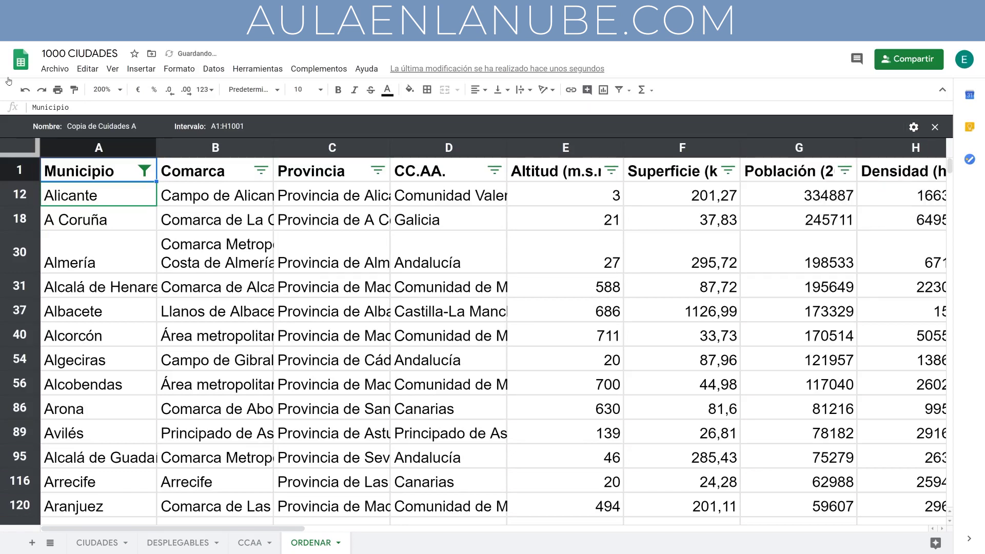
pyautogui.click(108, 127)
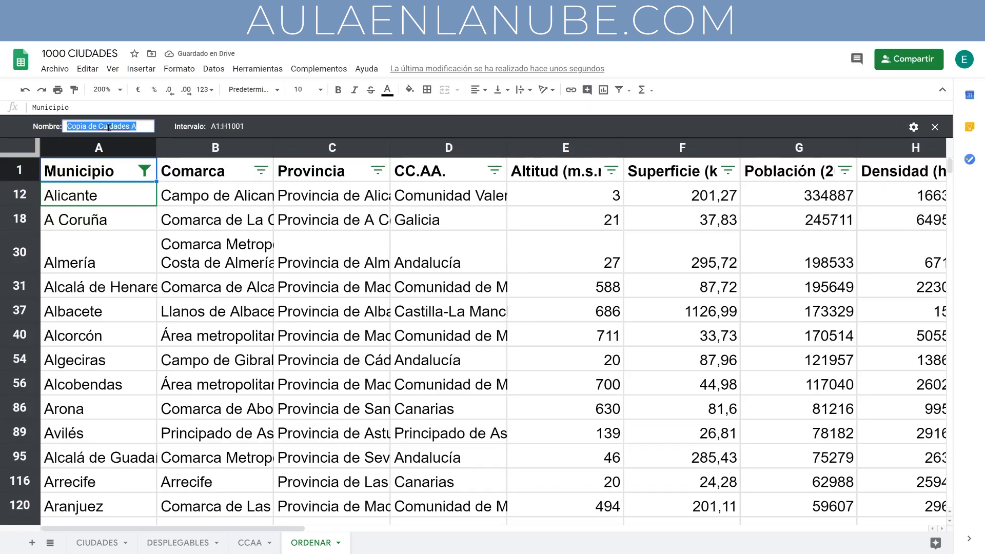
pyautogui.write('Más de 1')
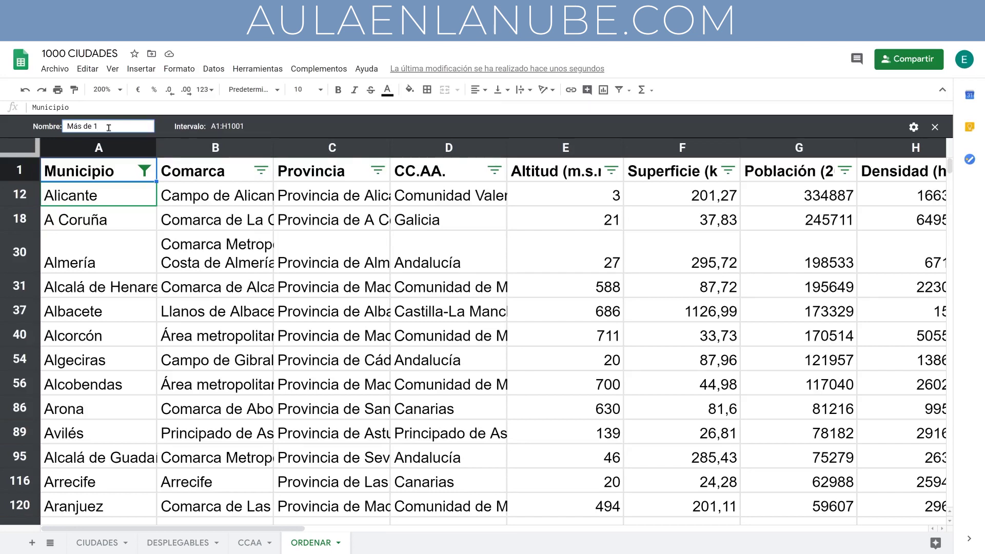
pyautogui.write('00000')
pyautogui.press('Return')
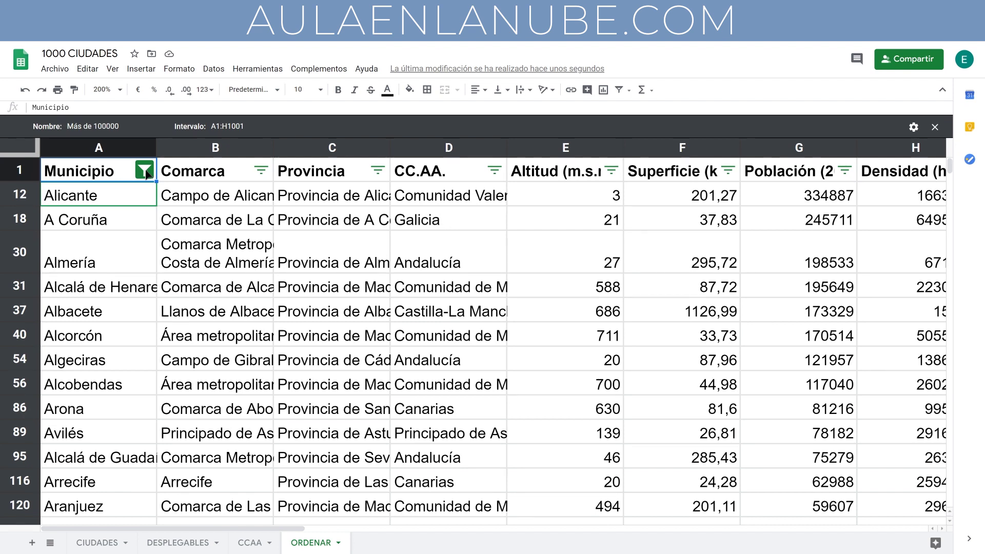
# Step: Set the Municipio column's filter condition to Ninguno
pyautogui.click(145, 171)
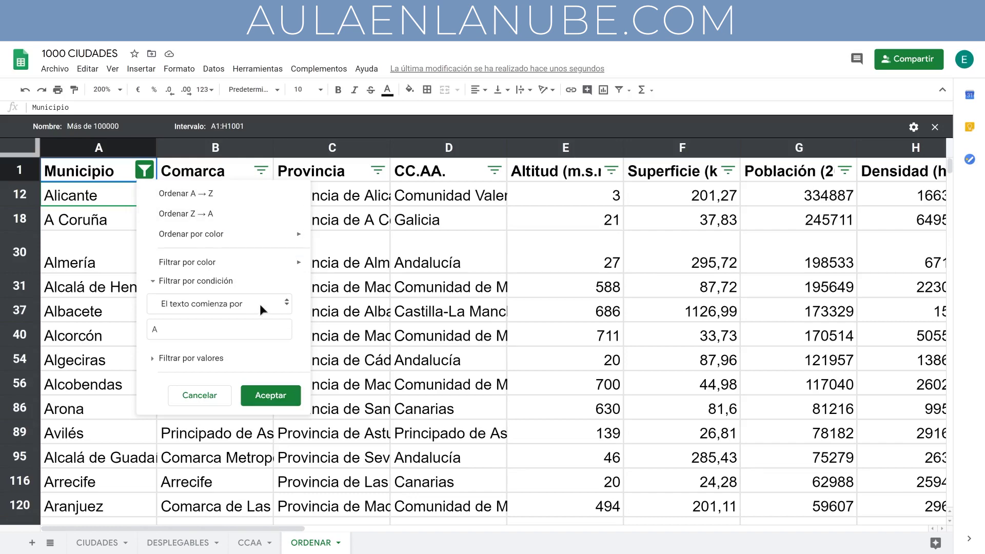
pyautogui.click(259, 303)
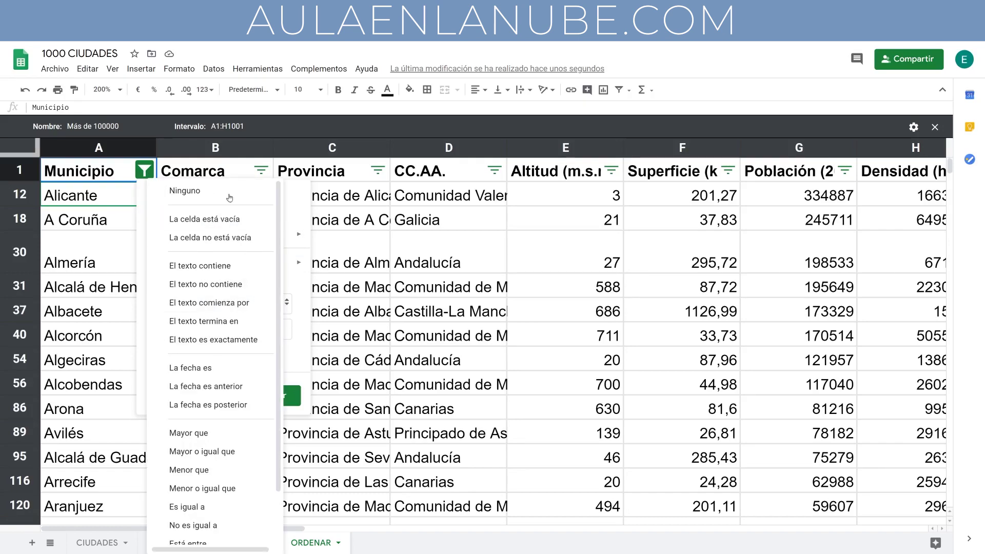
pyautogui.click(175, 192)
pyautogui.click(279, 366)
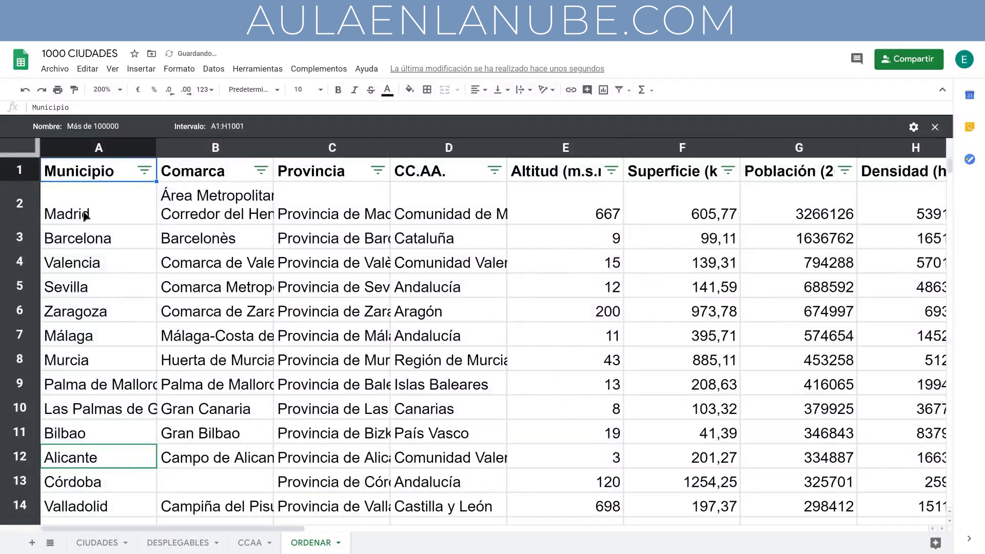
# Step: Filter the Población column by condition 'Mayor que' 100000
pyautogui.click(844, 171)
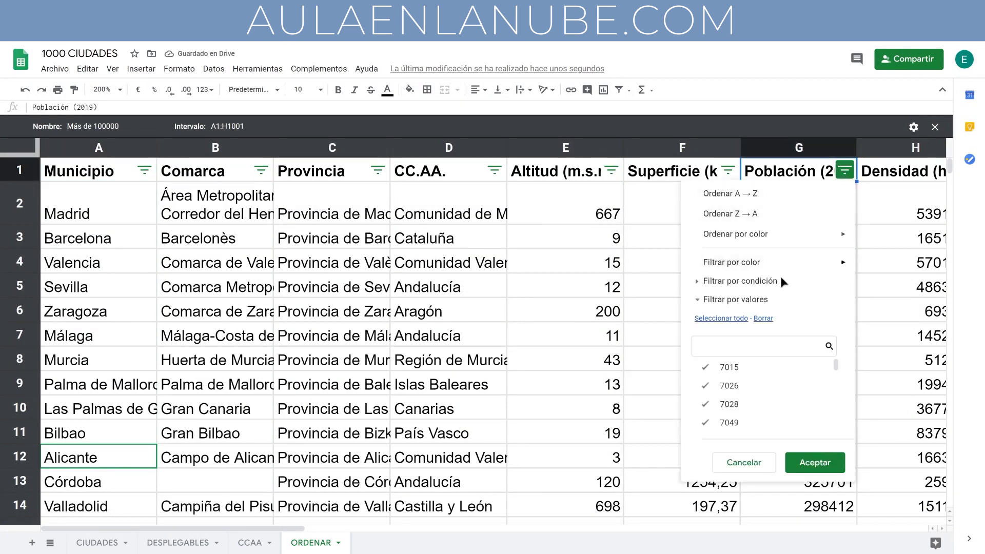
pyautogui.click(699, 281)
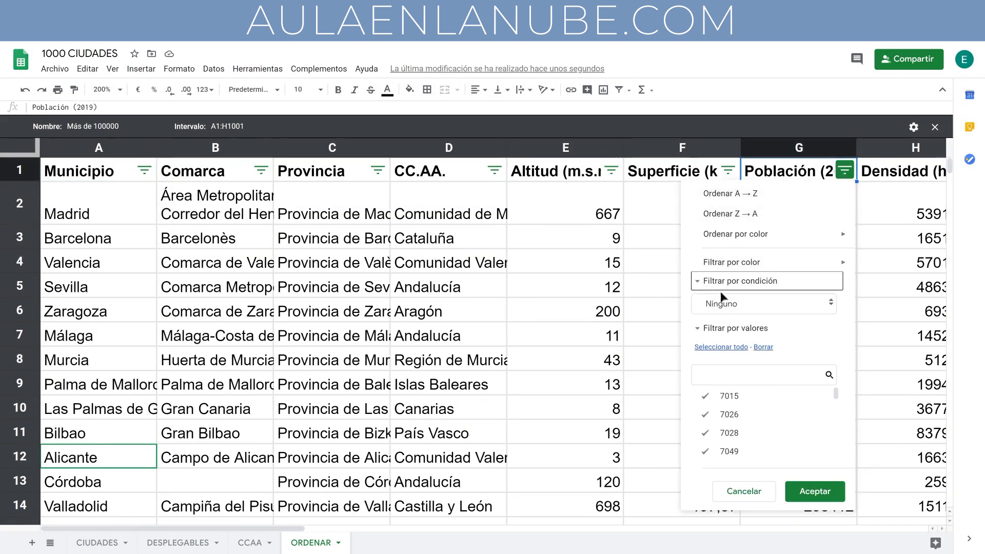
pyautogui.click(762, 303)
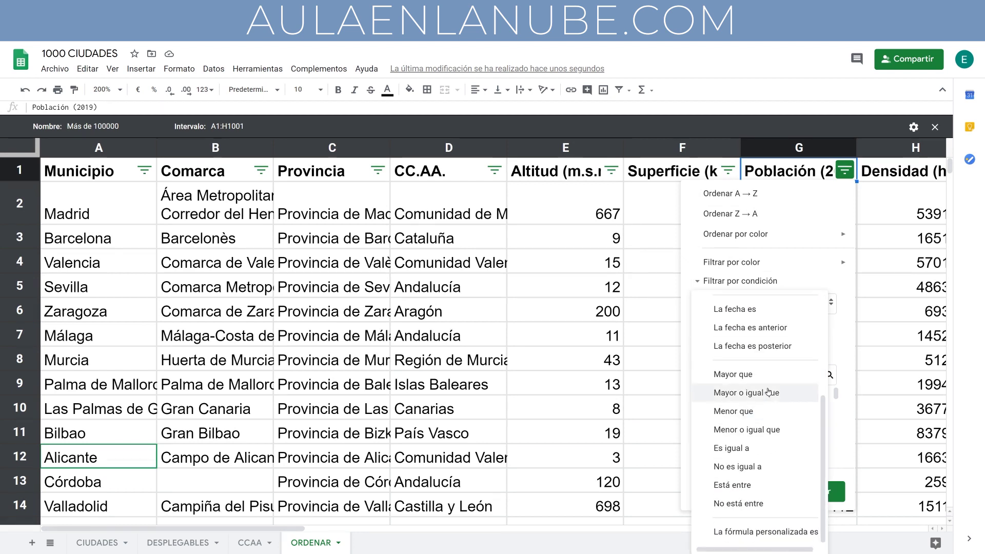
pyautogui.click(757, 380)
pyautogui.click(764, 329)
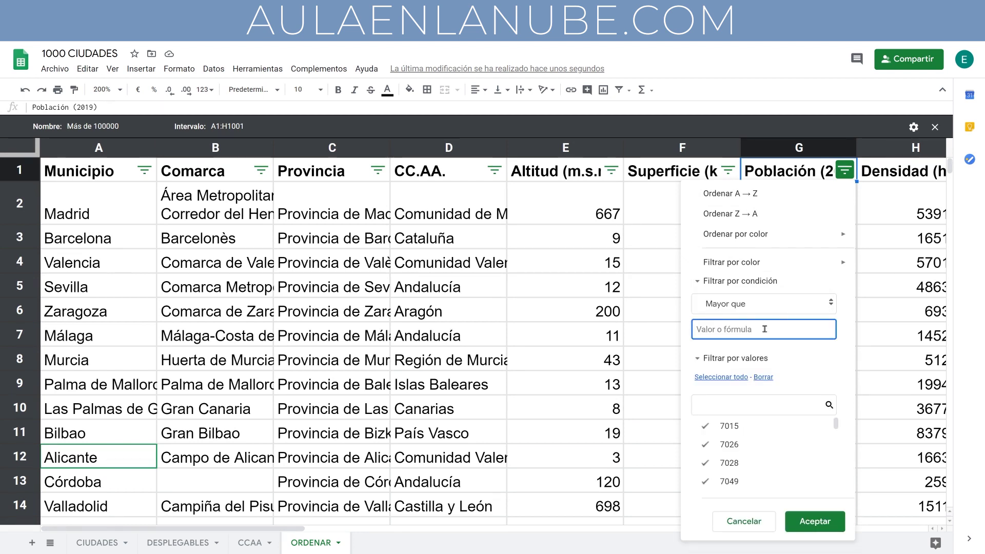
pyautogui.write('100000')
pyautogui.click(814, 521)
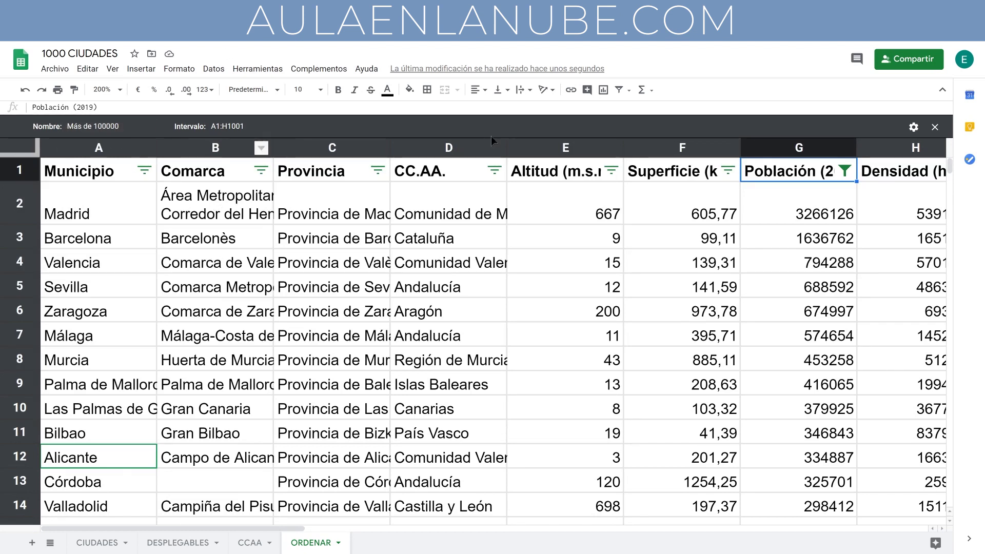
# Step: Close the Más de 100000 filter view and turn off the sheet's regular filter
pyautogui.moveTo(948, 161)
pyautogui.mouseDown()
pyautogui.moveTo(948, 186)
pyautogui.moveTo(948, 166)
pyautogui.moveTo(948, 177)
pyautogui.mouseUp()
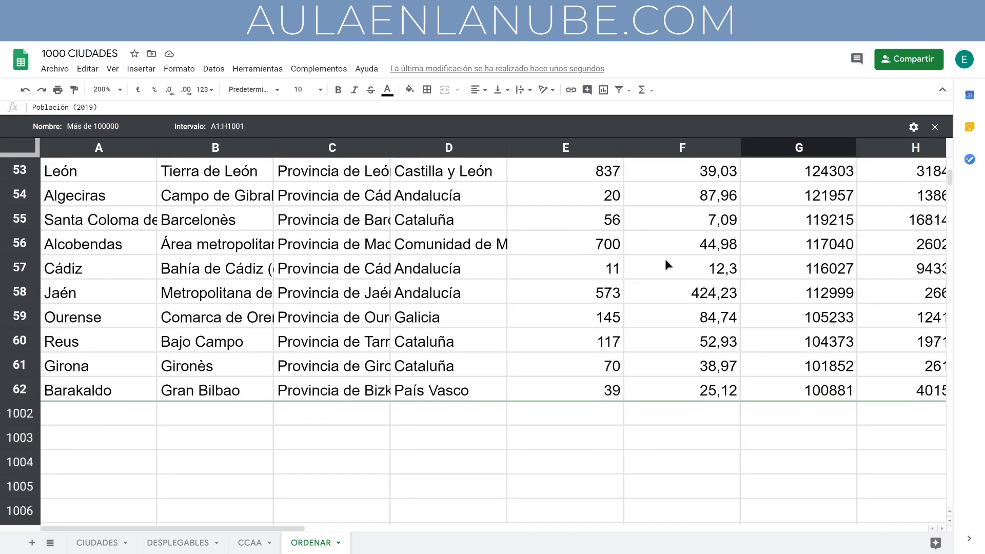
pyautogui.scroll(20, 666, 263)
pyautogui.scroll(4, 672, 292)
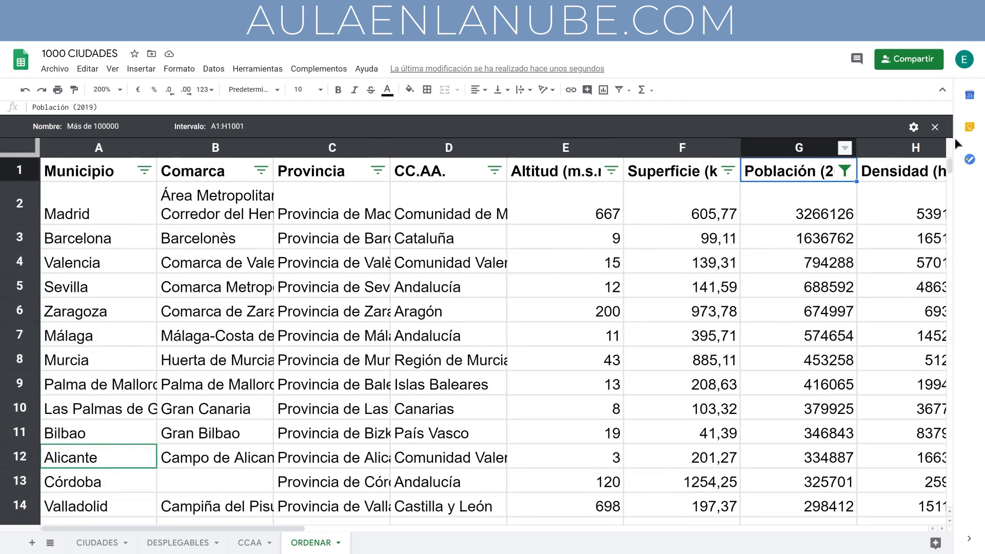
pyautogui.click(935, 128)
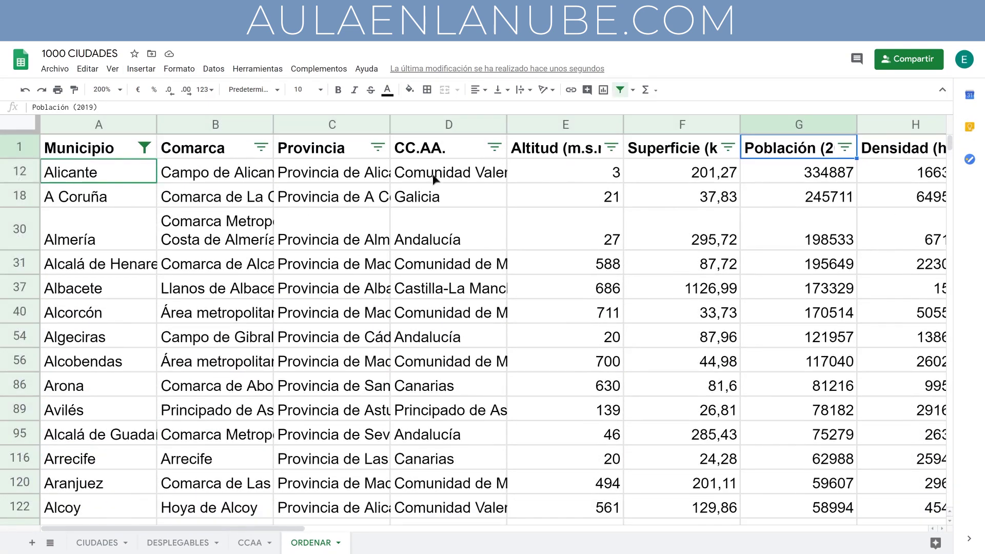
pyautogui.click(620, 89)
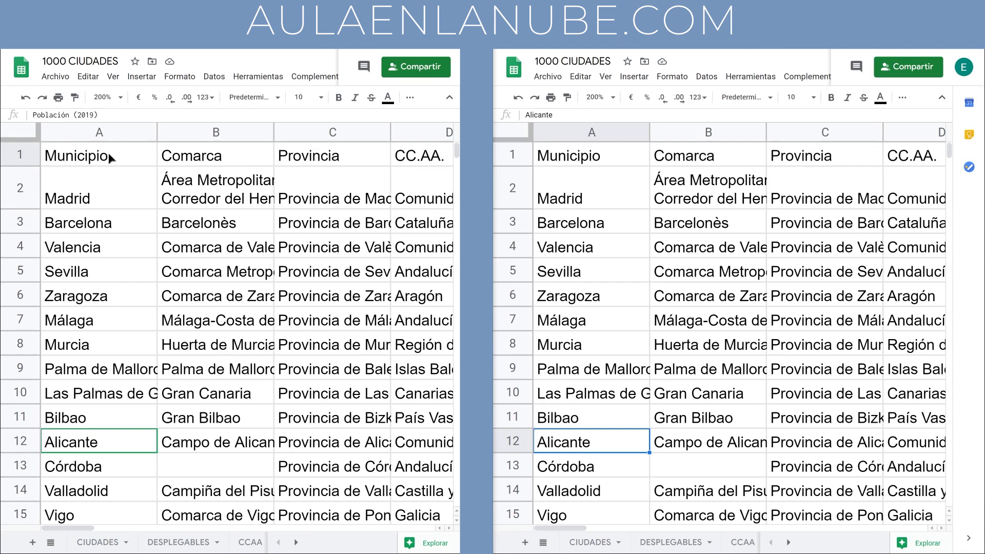
# Step: Apply the Cuidades A filter view in the left window, then select B2 and A1 in the right copy
pyautogui.click(409, 101)
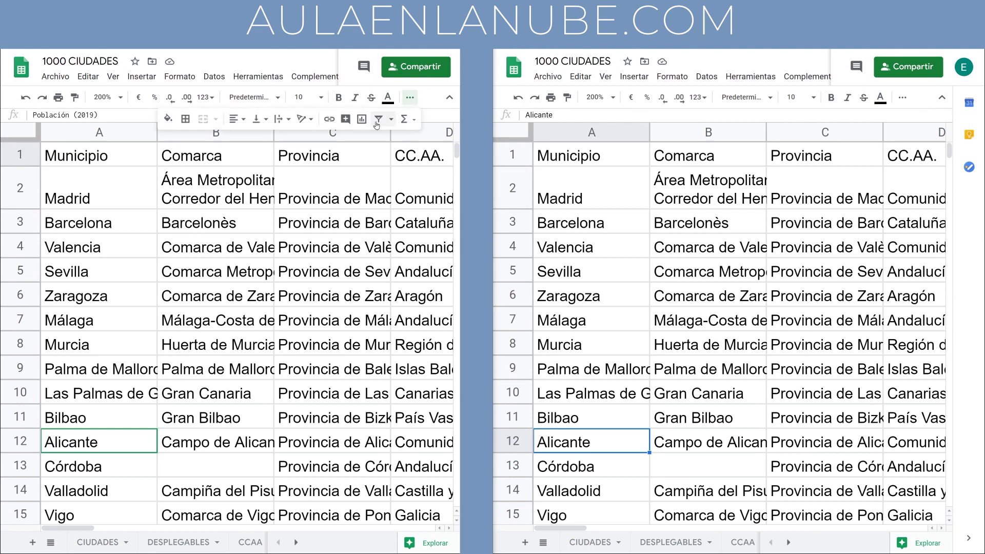
pyautogui.click(390, 121)
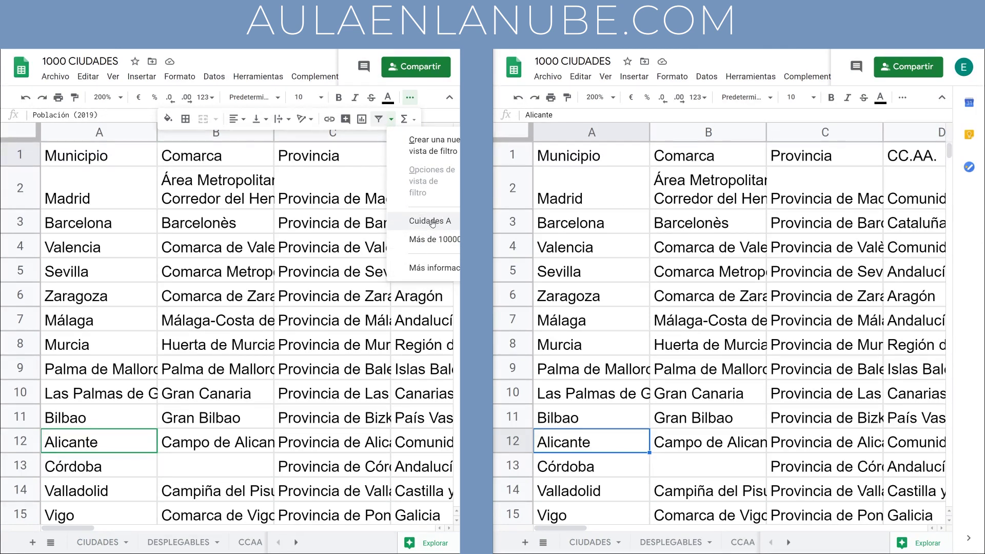
pyautogui.click(432, 222)
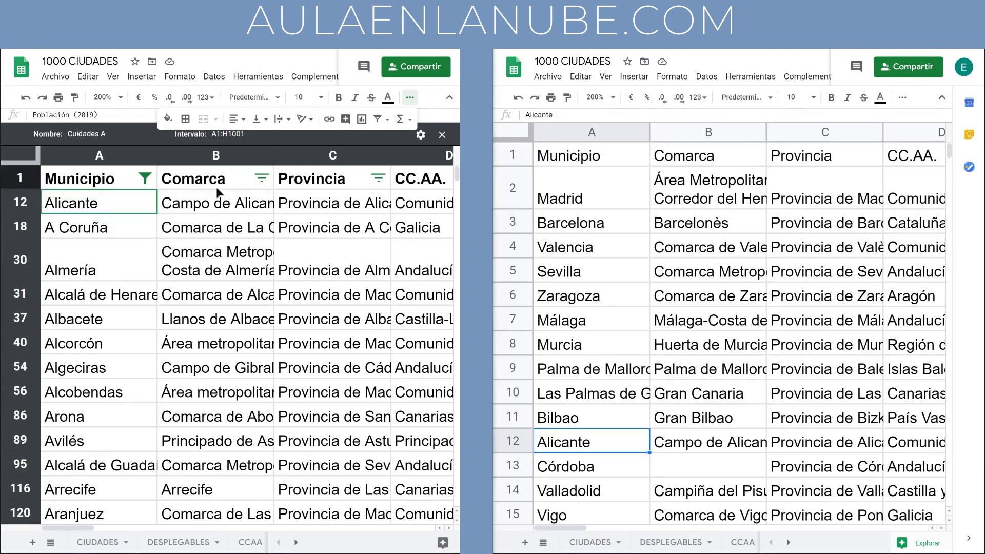
pyautogui.click(703, 212)
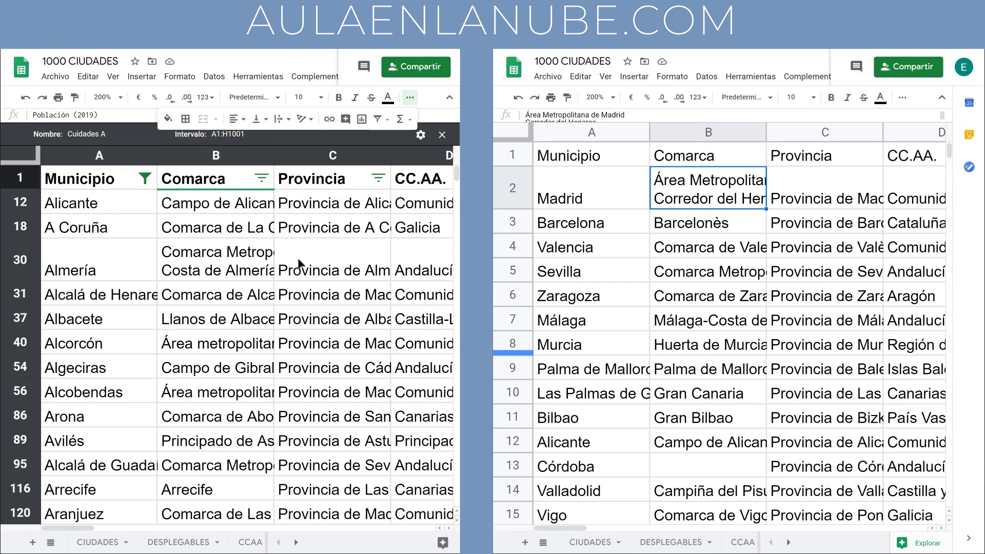
pyautogui.click(615, 157)
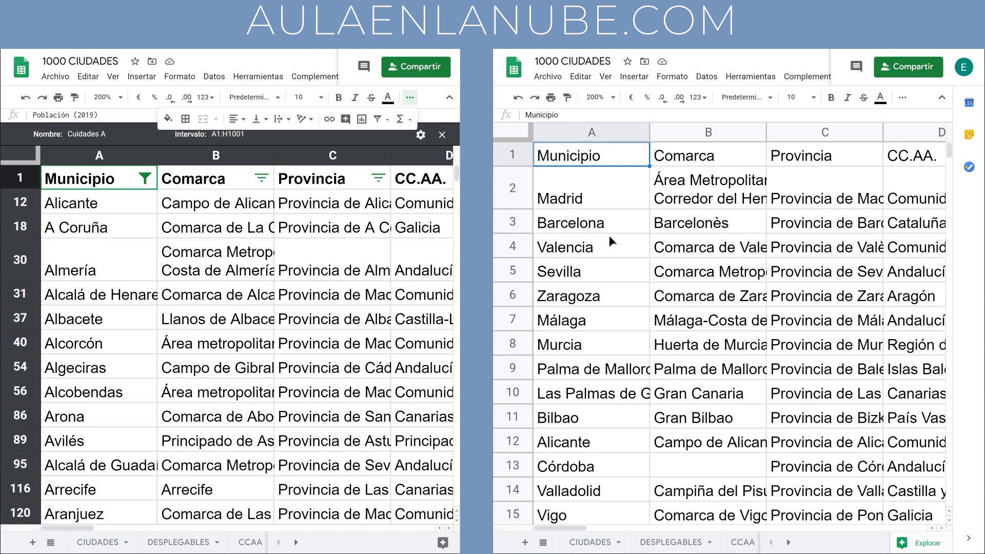
pyautogui.click(902, 98)
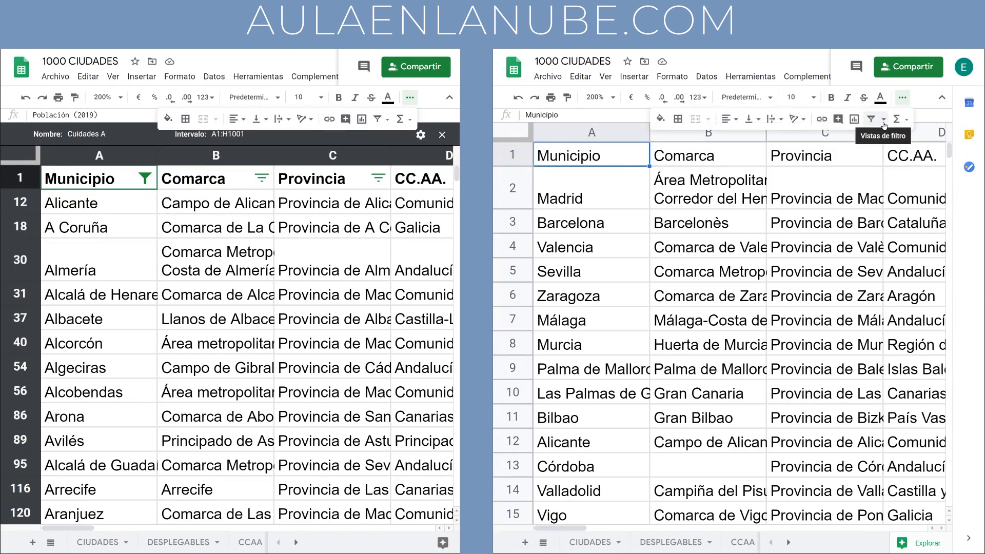
pyautogui.click(883, 120)
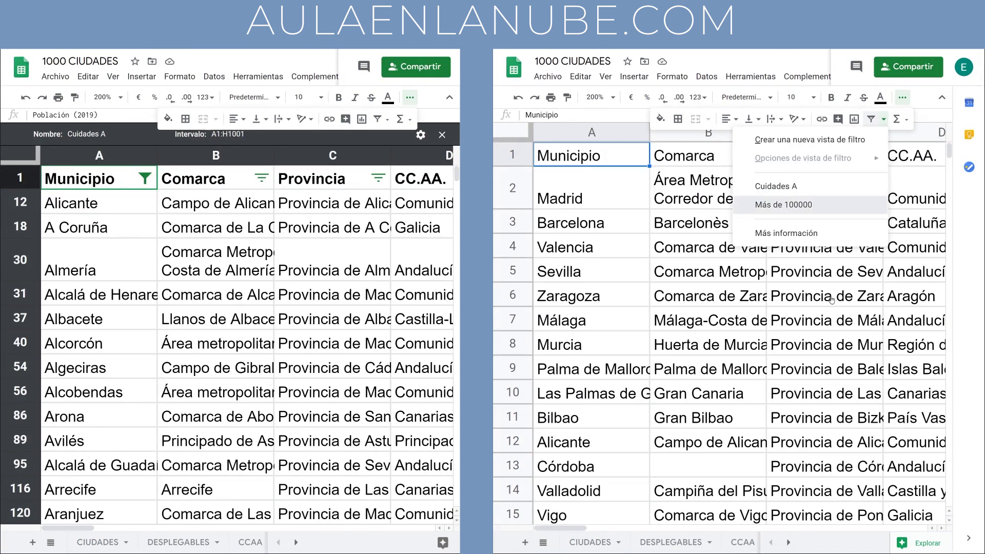
pyautogui.click(822, 205)
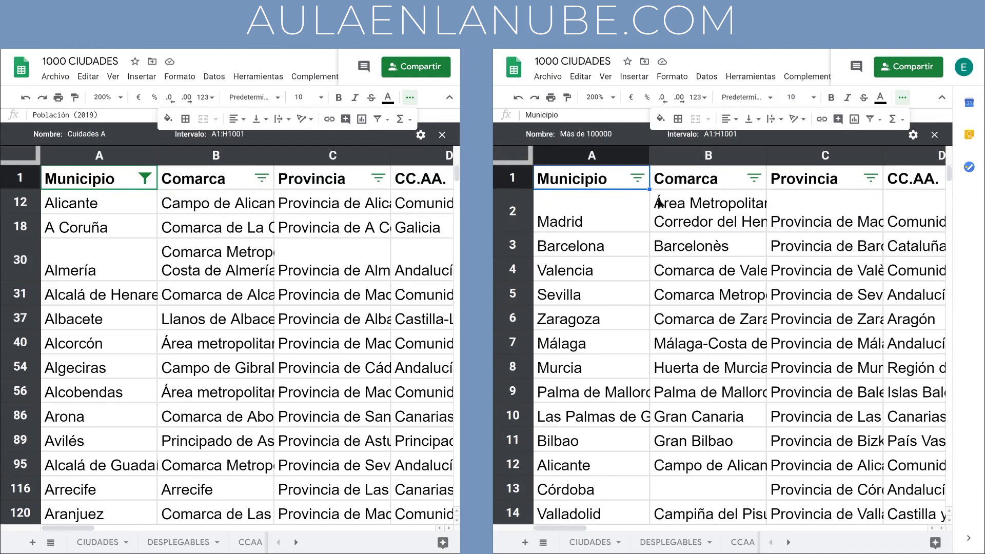
pyautogui.scroll(-2, 639, 282)
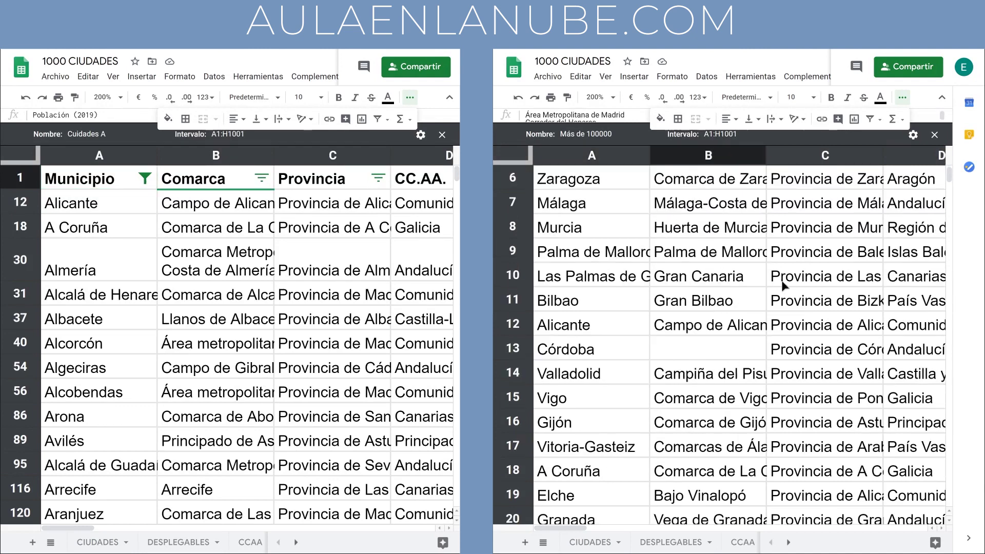
pyautogui.scroll(2, 676, 282)
pyautogui.click(754, 206)
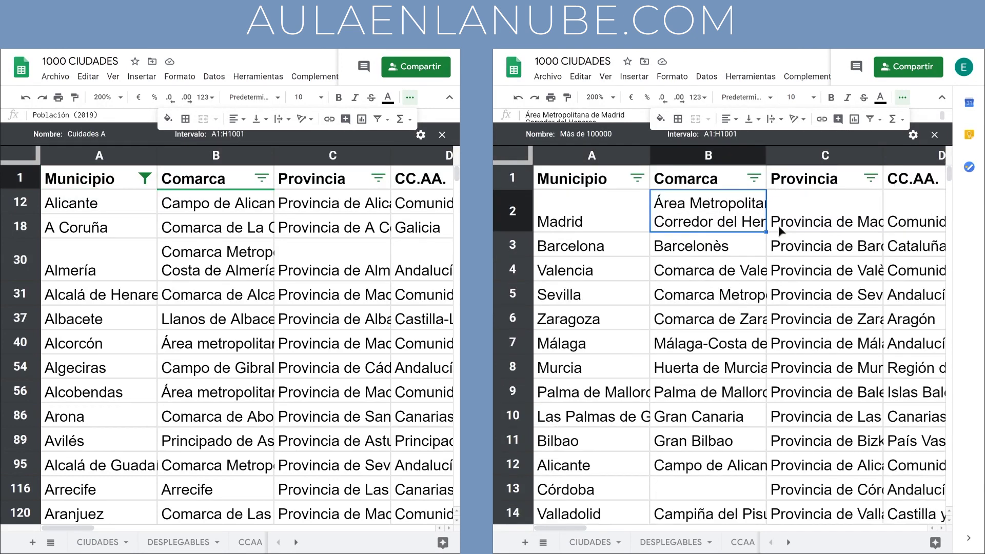
pyautogui.scroll(-3, 702, 255)
pyautogui.scroll(-1, 702, 254)
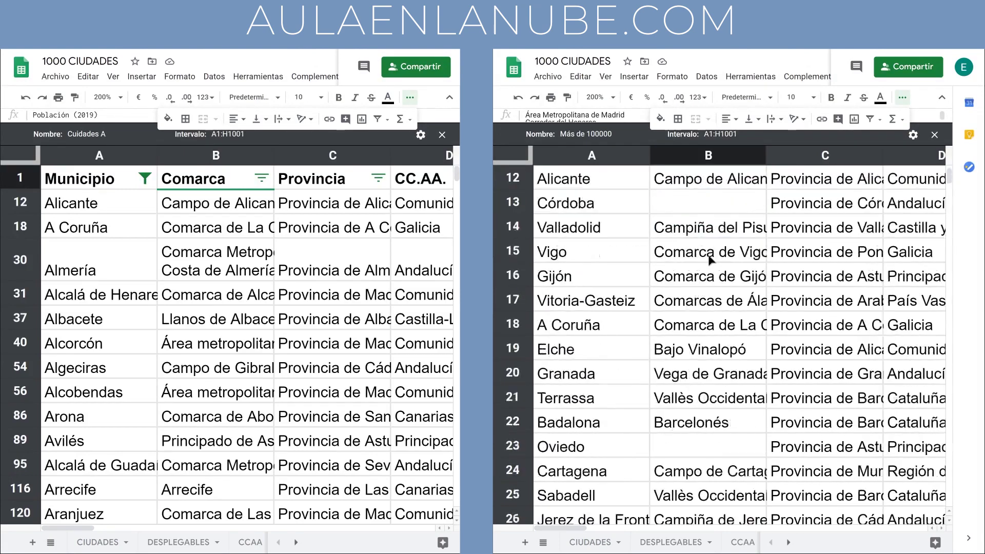
pyautogui.scroll(-5, 703, 255)
pyautogui.scroll(-6, 705, 257)
pyautogui.scroll(-5, 708, 260)
pyautogui.scroll(5, 708, 266)
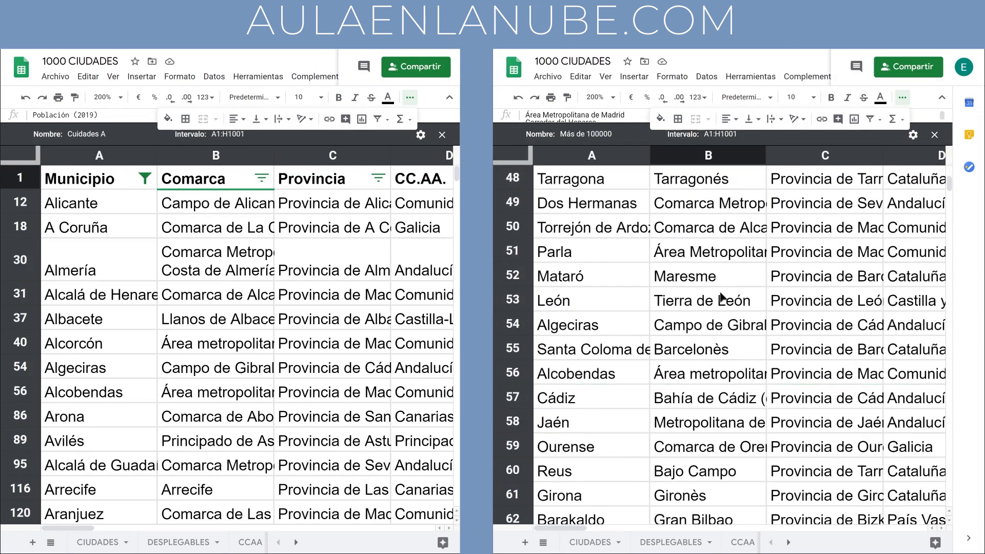
pyautogui.scroll(10, 713, 277)
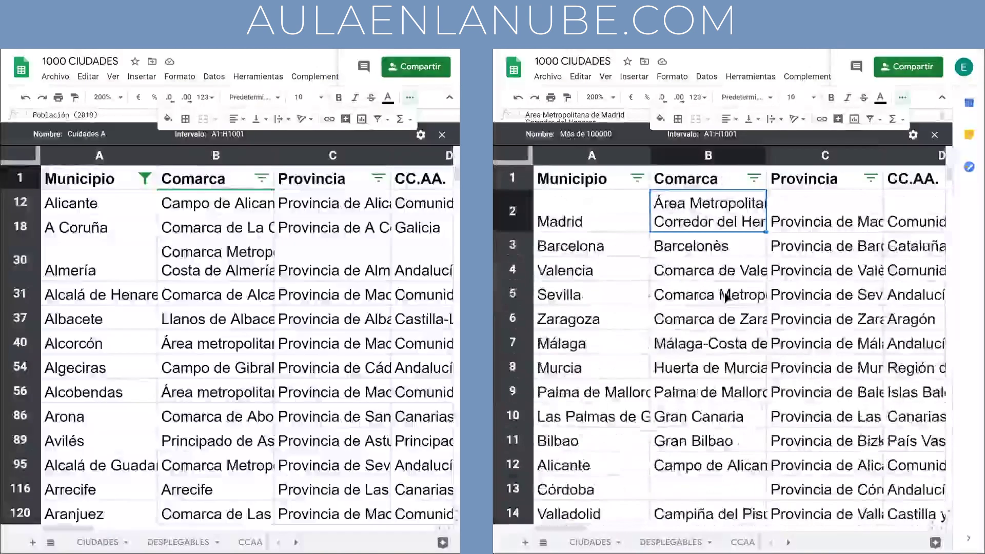
pyautogui.click(110, 200)
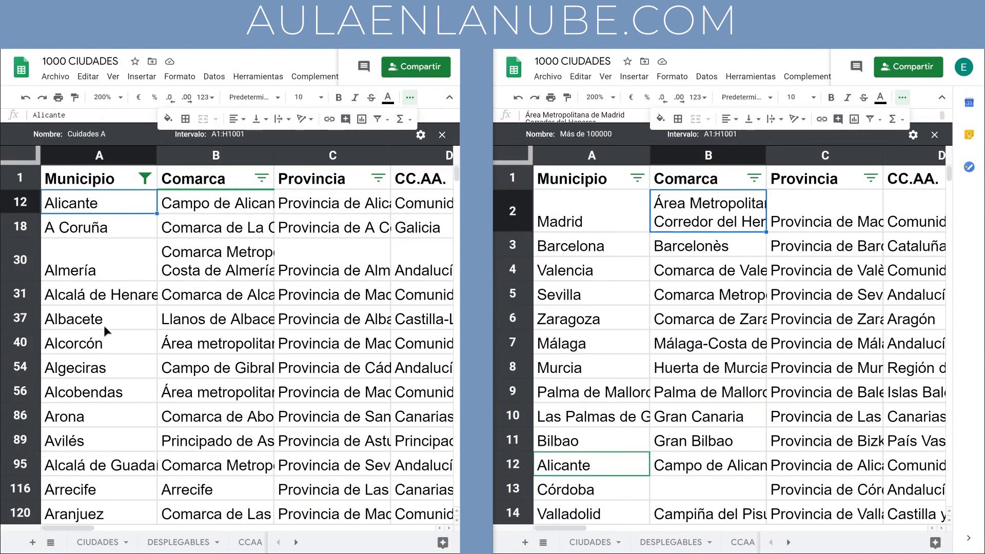
pyautogui.scroll(-3, 133, 287)
pyautogui.scroll(-1, 169, 257)
pyautogui.scroll(4, 256, 295)
# Step: Duplicate the Más de 100000 filter view and rename the copy 'edu'
pyautogui.click(903, 101)
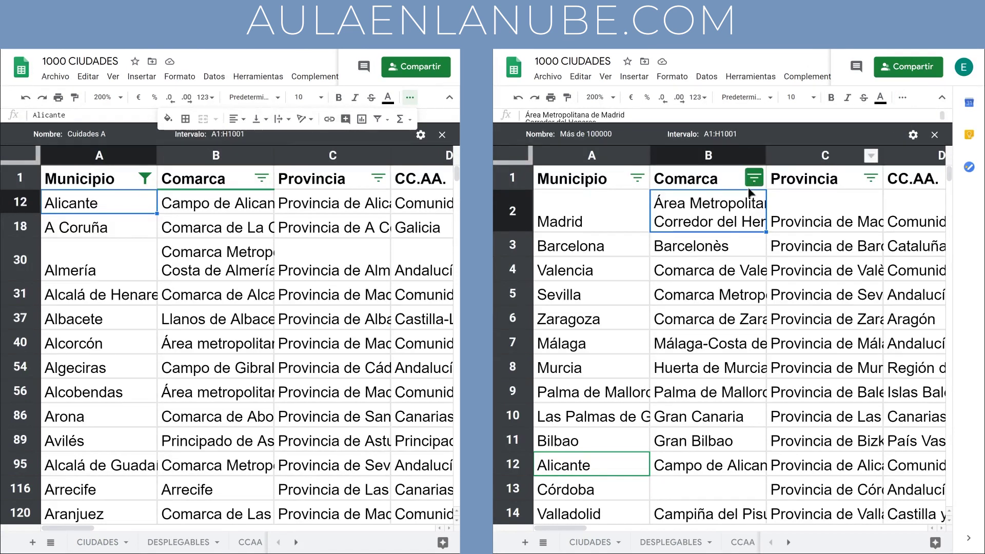
pyautogui.click(913, 135)
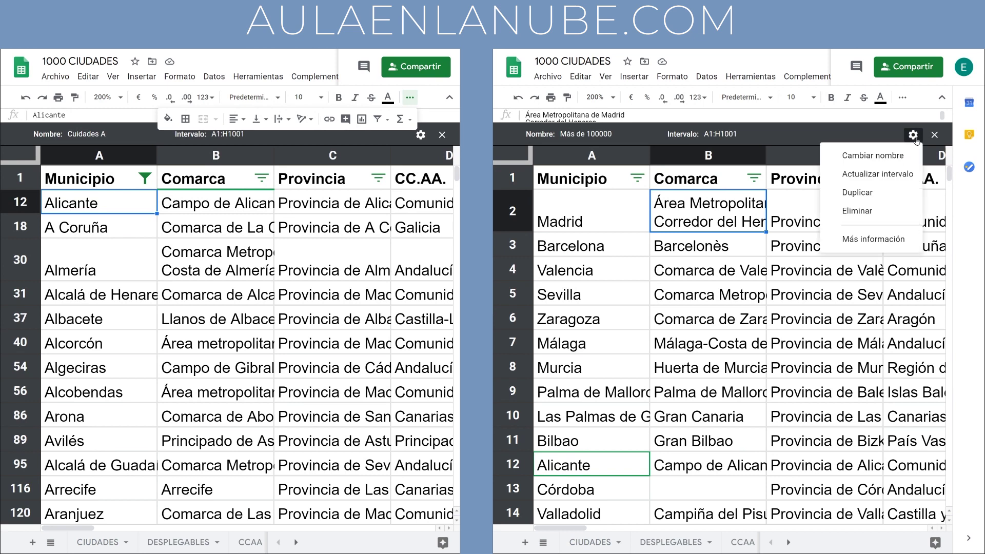
pyautogui.click(863, 193)
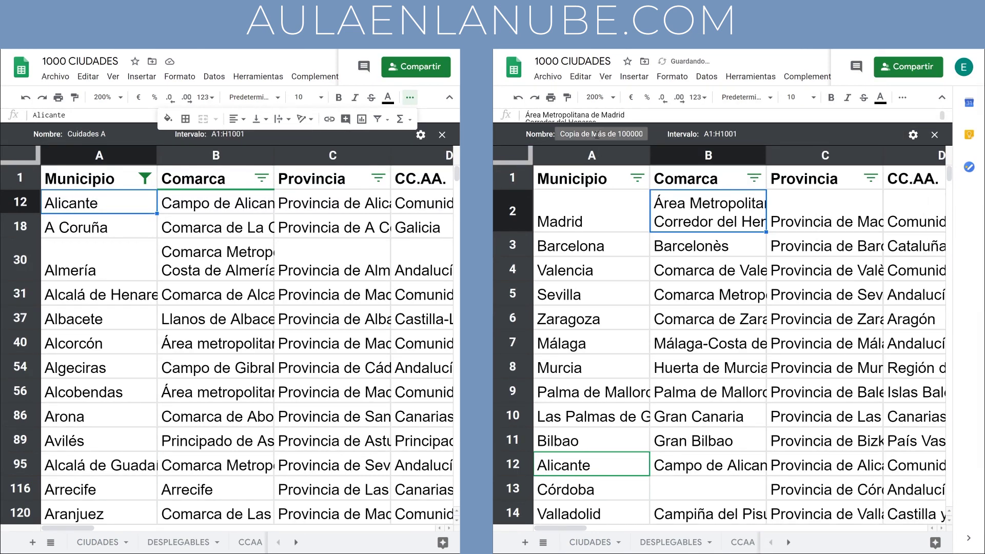
pyautogui.click(603, 133)
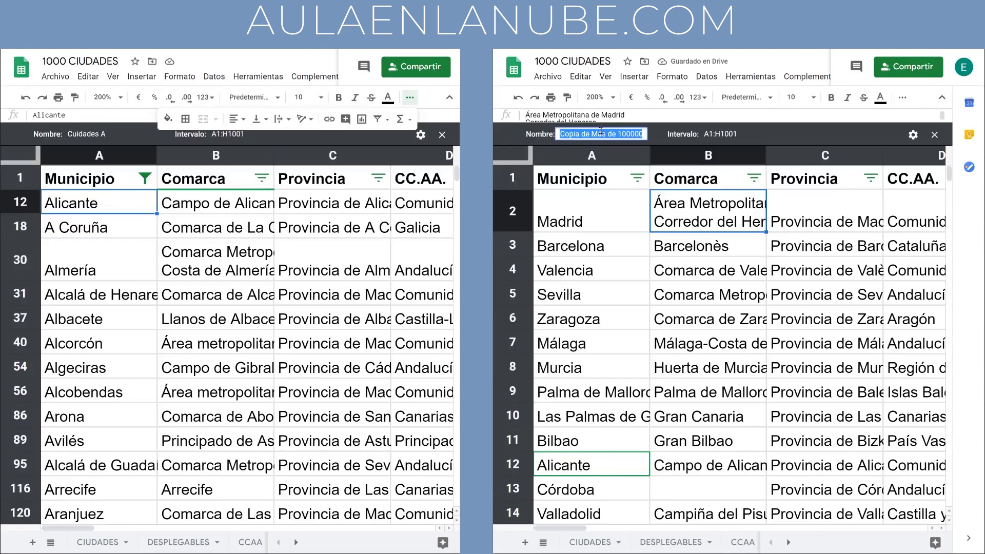
pyautogui.write('edu')
pyautogui.press('Return')
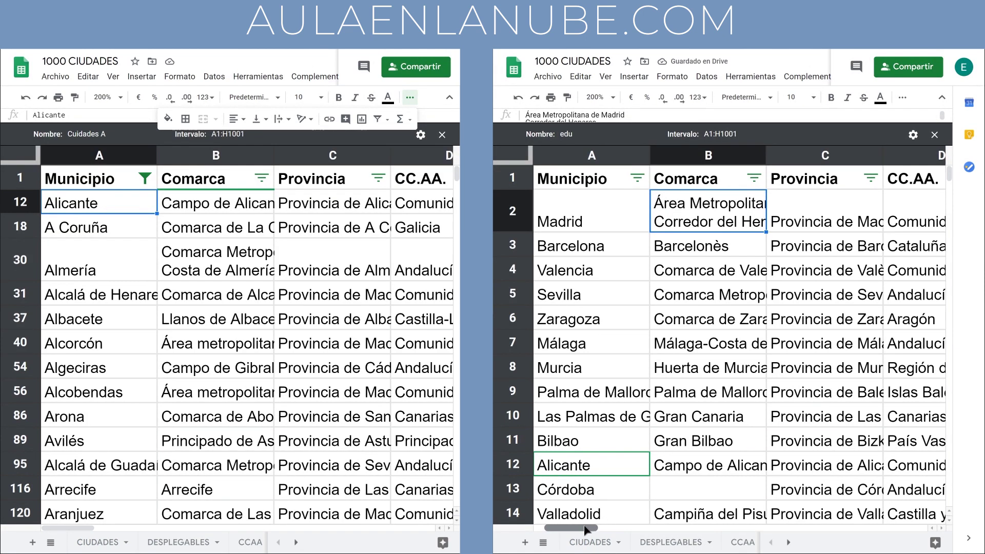
# Step: Set the Población condition to 'Está entre' 80000 and 100000
pyautogui.moveTo(573, 528); pyautogui.dragTo(656, 529)
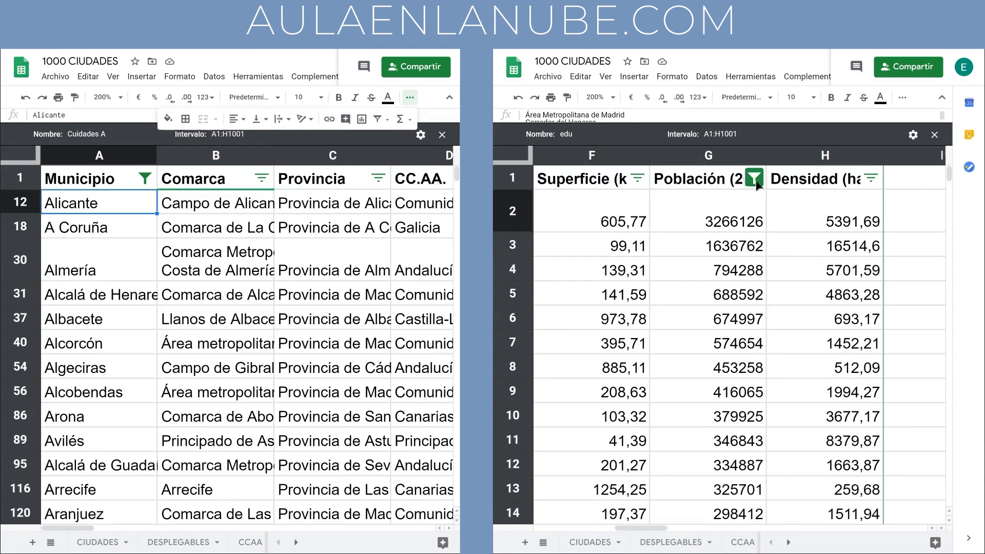
pyautogui.click(753, 178)
pyautogui.click(709, 317)
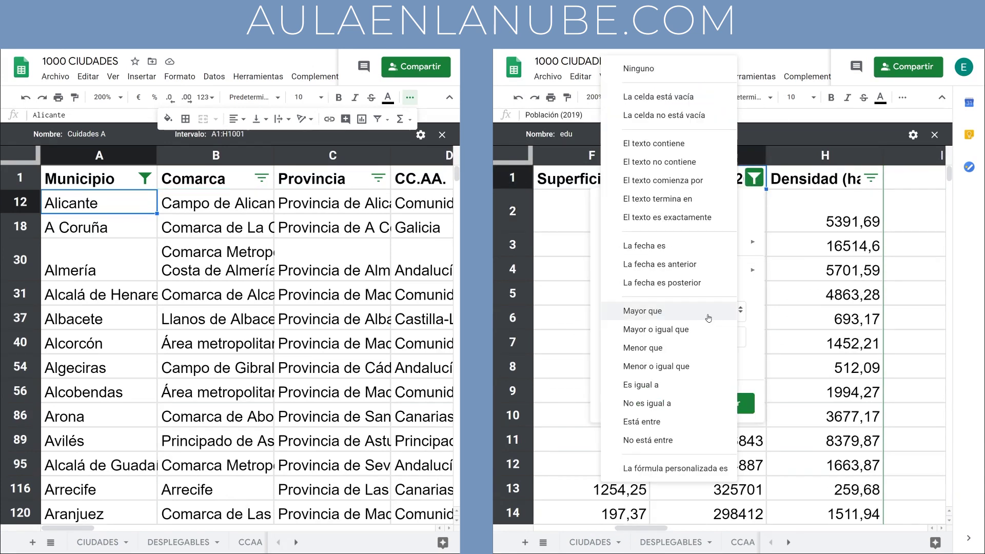
pyautogui.click(685, 422)
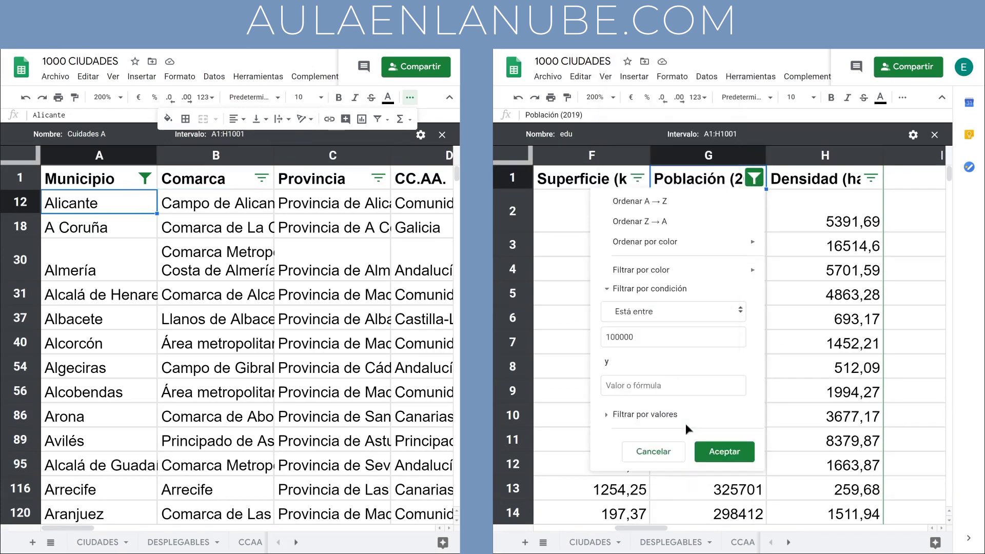
pyautogui.click(645, 390)
pyautogui.write('80000')
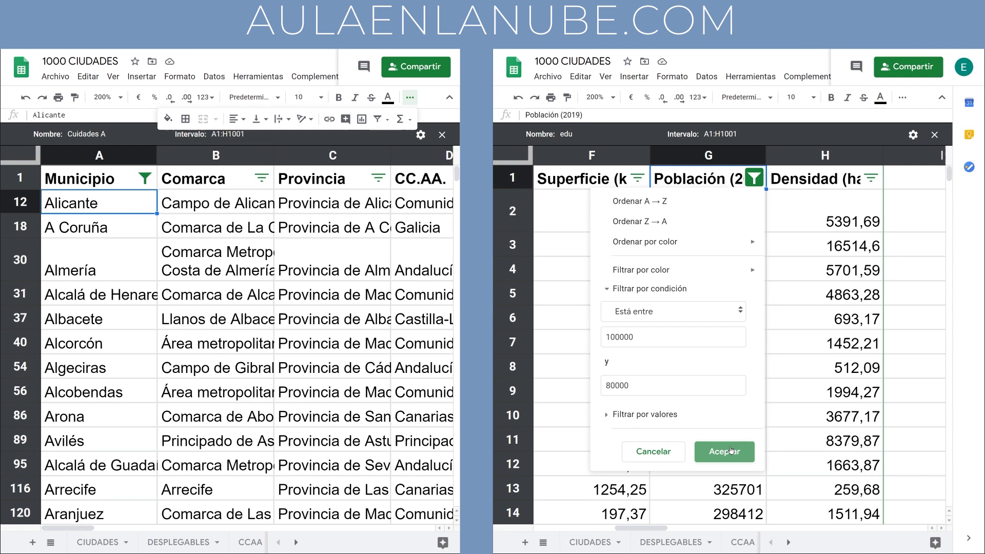
pyautogui.click(724, 451)
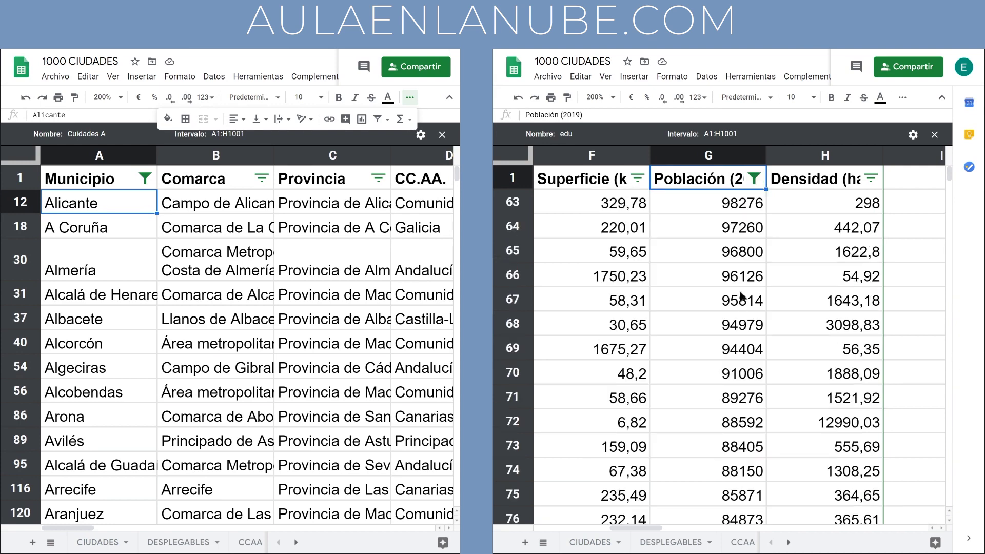
pyautogui.hscroll(-2, 734, 310)
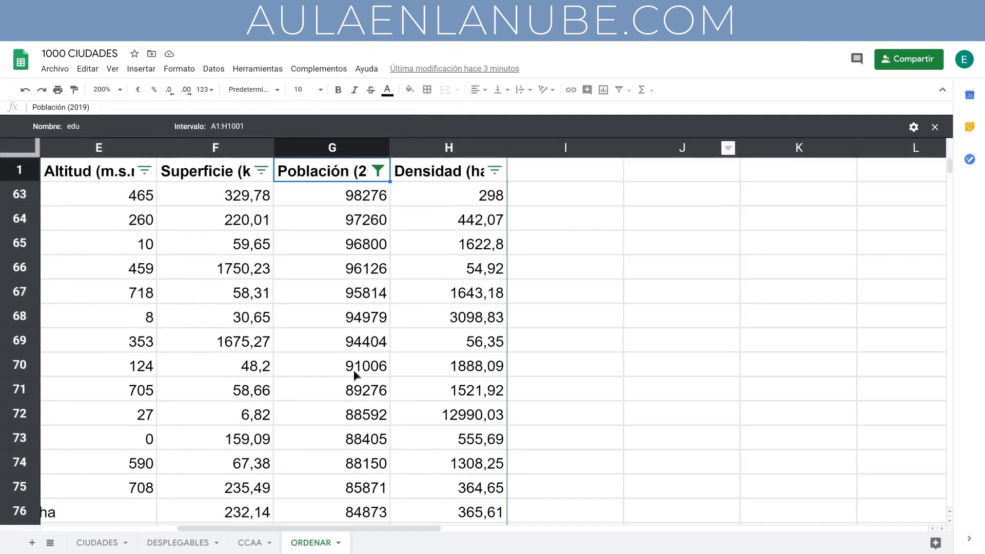
# Step: Set the edu view's Población condition to Ninguno, leaving the Municipio filter unchanged
pyautogui.moveTo(312, 528); pyautogui.dragTo(194, 534)
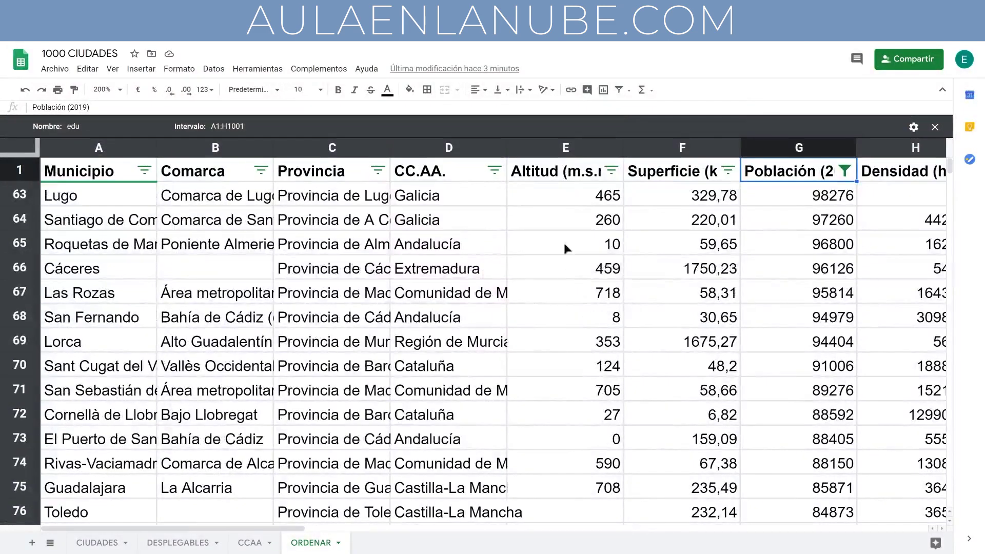
pyautogui.scroll(-2, 417, 296)
pyautogui.scroll(-3, 382, 372)
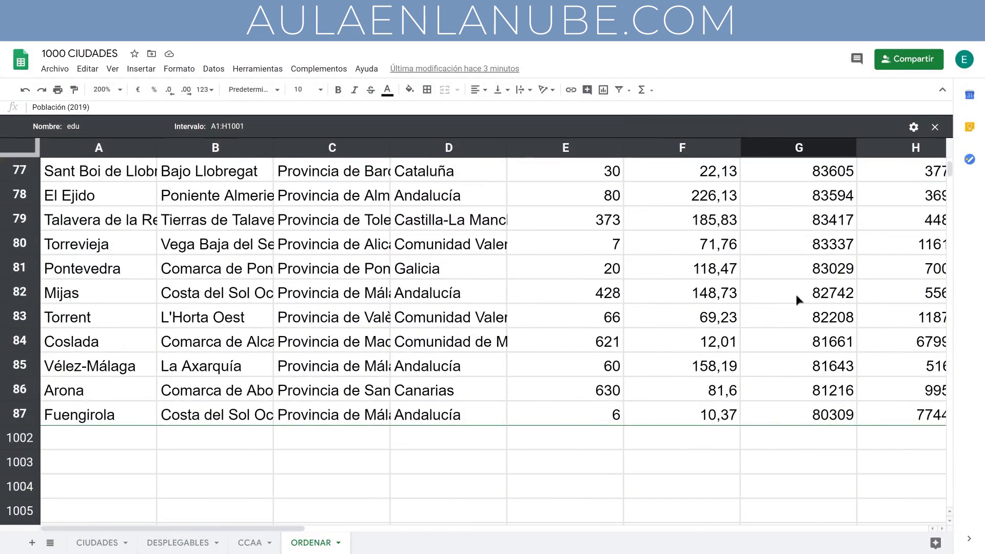
pyautogui.scroll(4, 682, 340)
pyautogui.scroll(1, 681, 341)
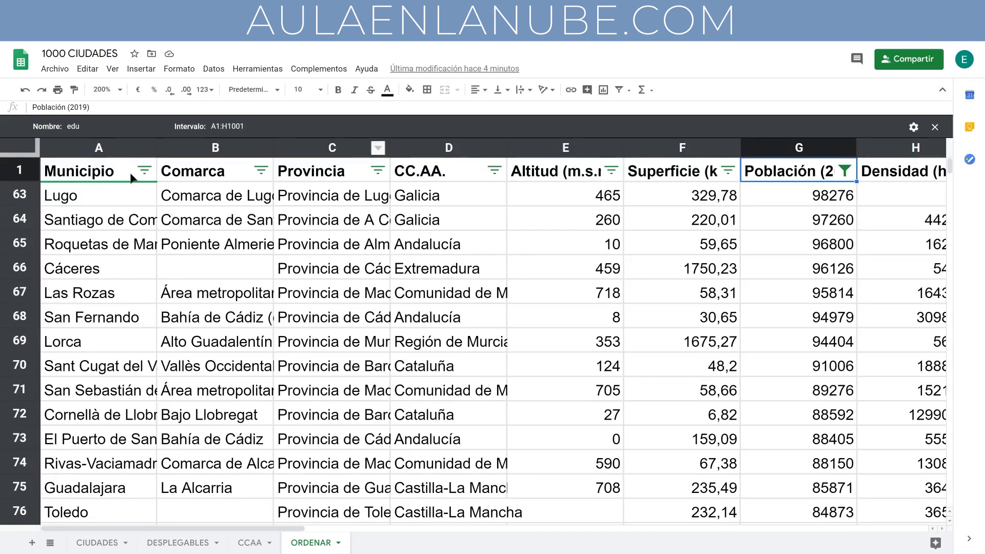
pyautogui.click(846, 172)
pyautogui.click(749, 301)
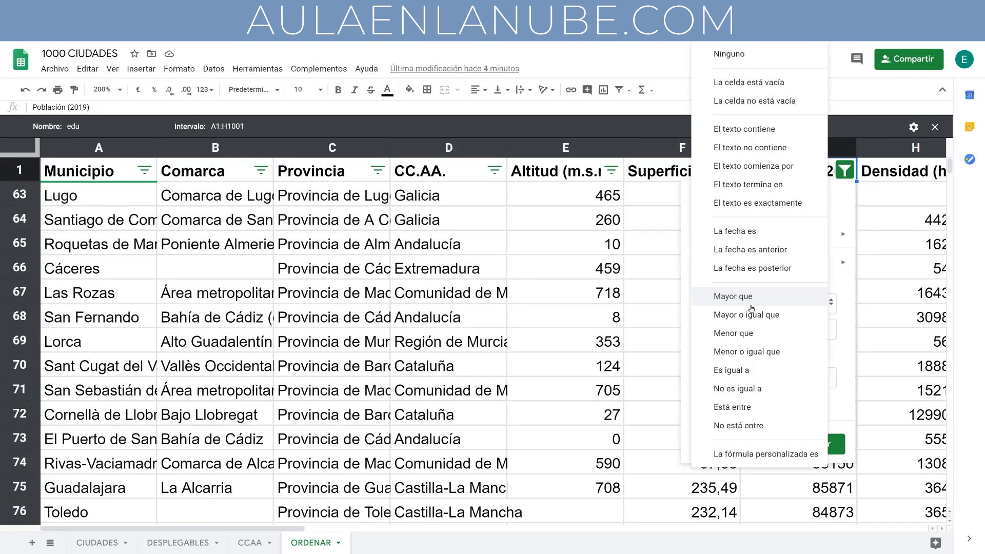
pyautogui.click(728, 54)
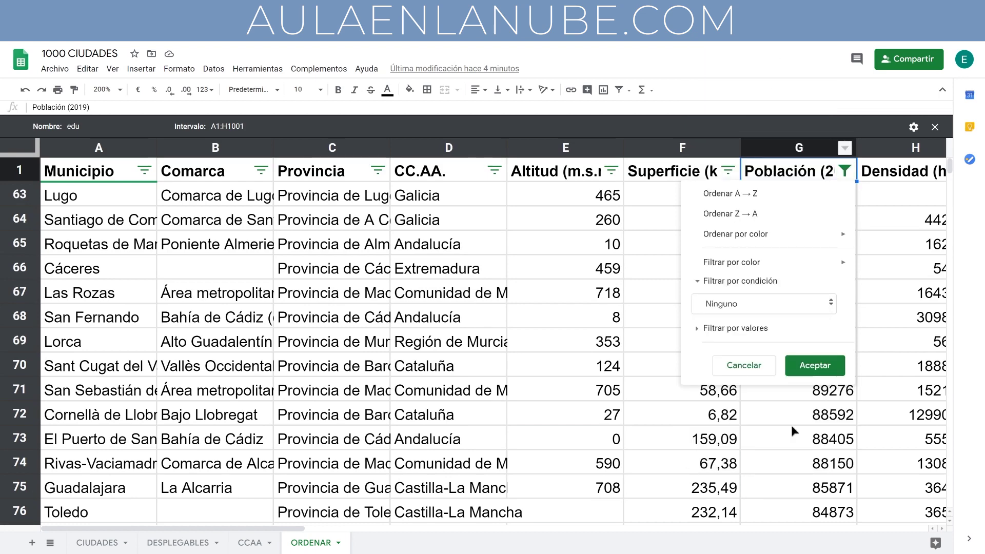
pyautogui.click(815, 367)
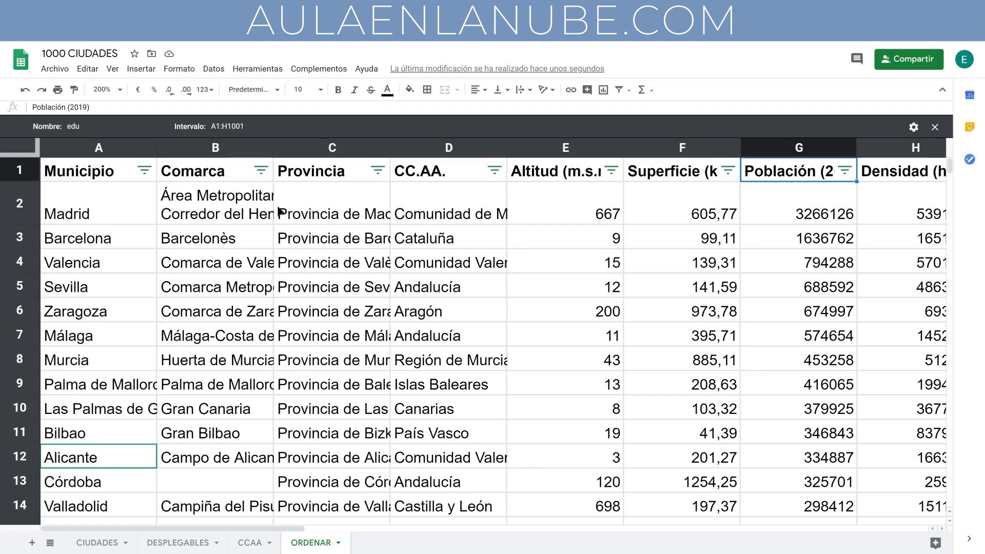
pyautogui.click(144, 172)
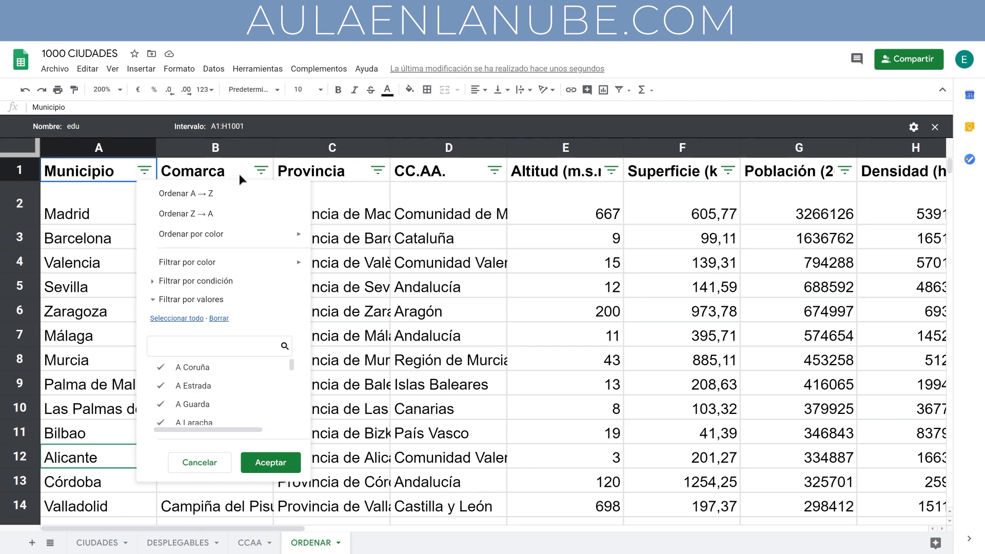
pyautogui.press('Escape')
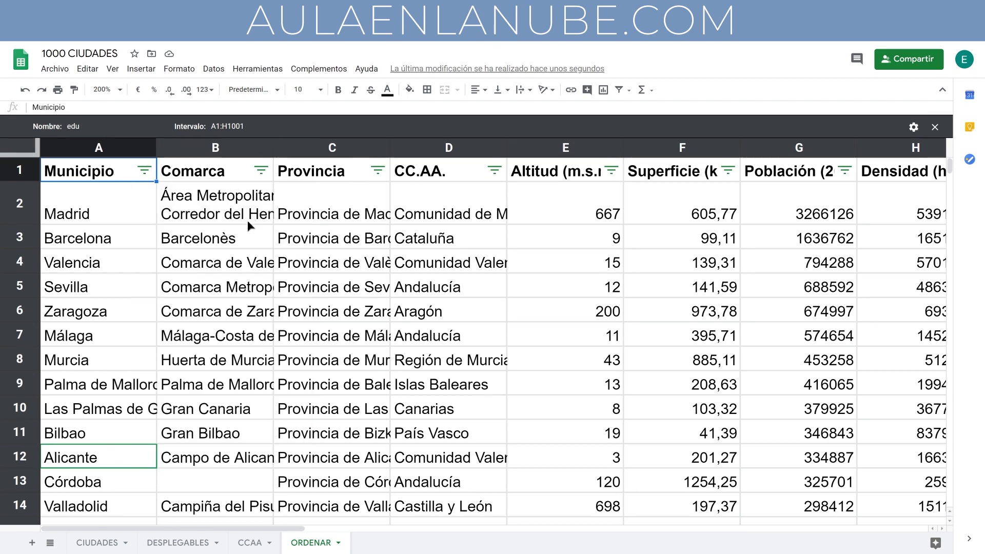
# Step: Switch to the Más de 100000 filter view, then choose Nada to show the ORDENAR sheet unfiltered
pyautogui.click(629, 90)
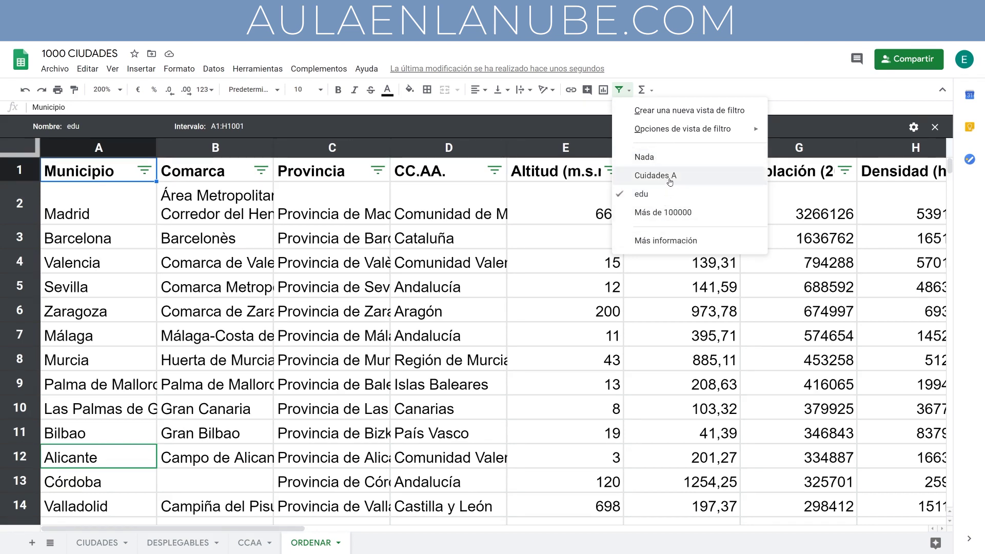
pyautogui.click(672, 213)
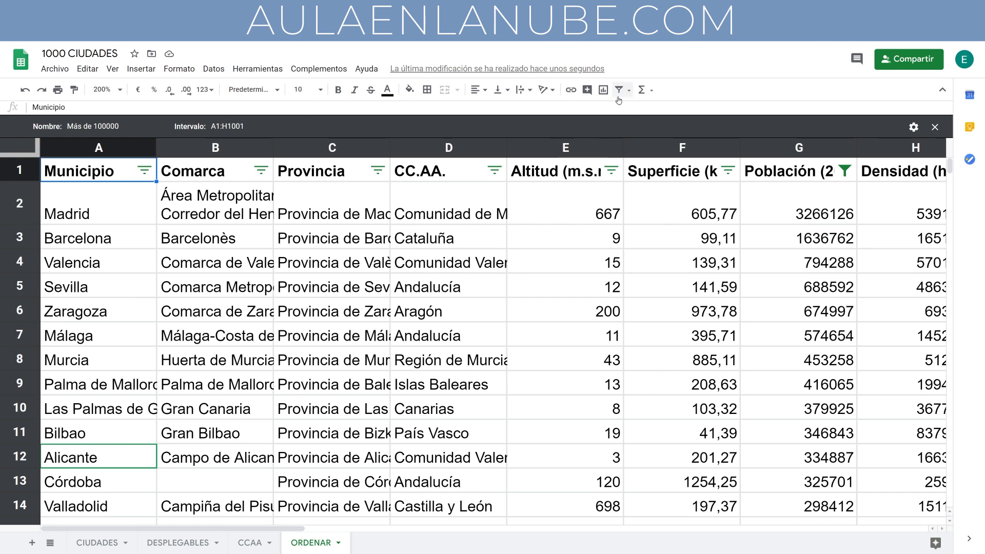
pyautogui.click(628, 90)
pyautogui.click(645, 158)
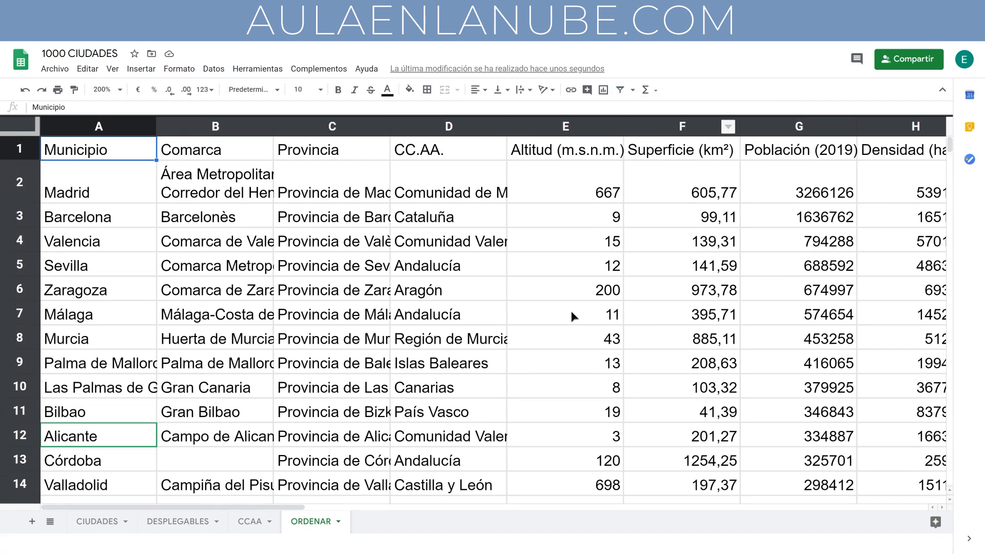